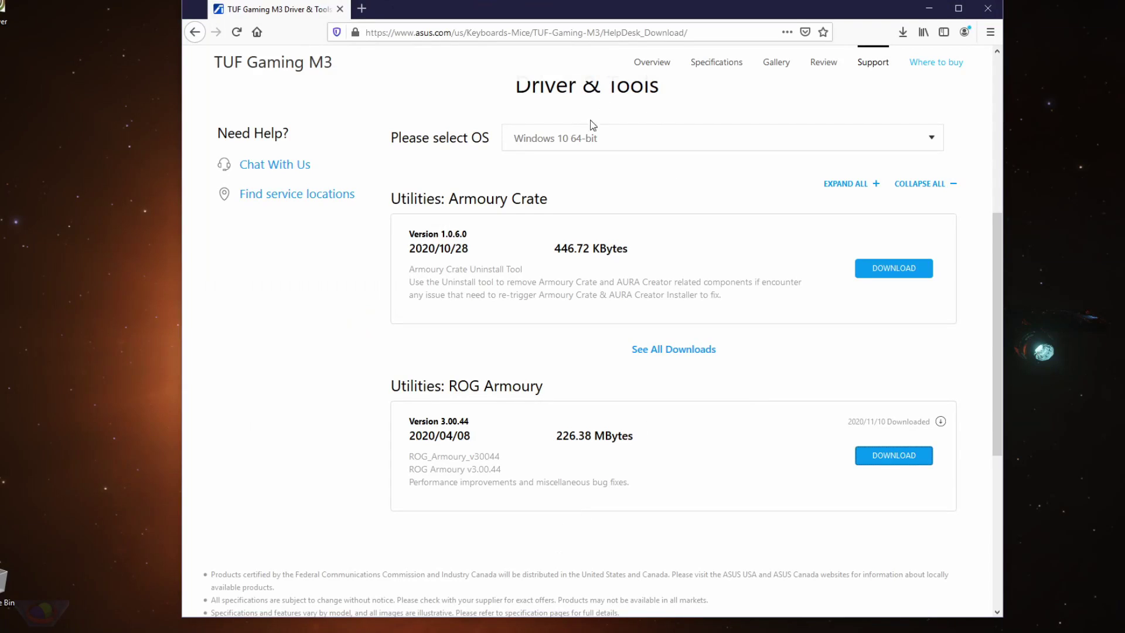
pyautogui.scroll(1, 588, 202)
pyautogui.hotkey('ctrl', 'l')
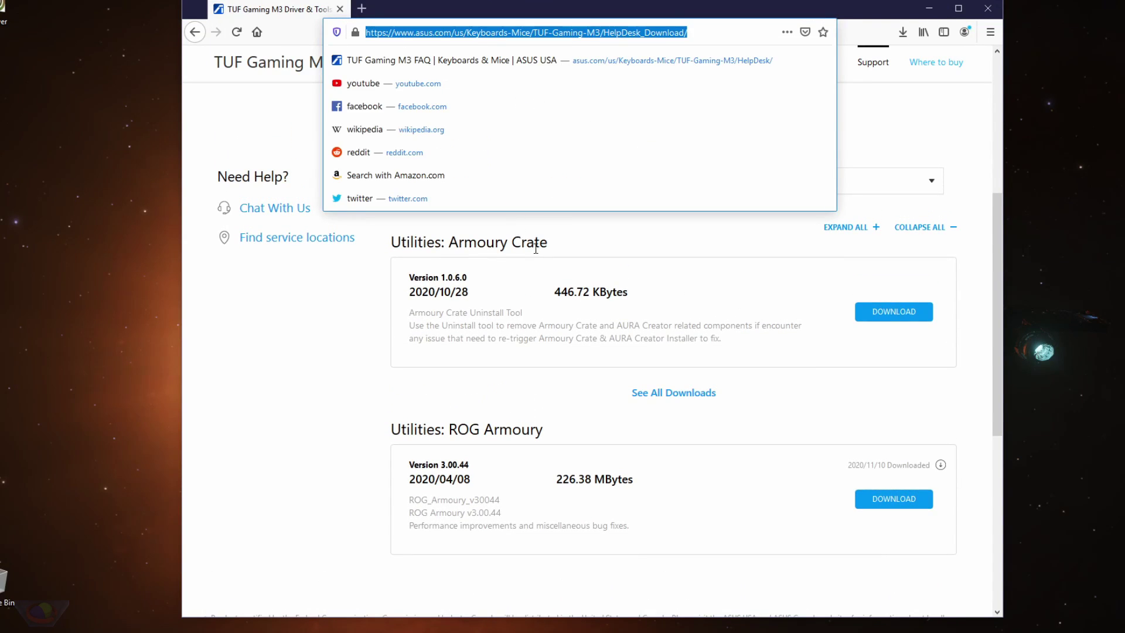
pyautogui.click(397, 381)
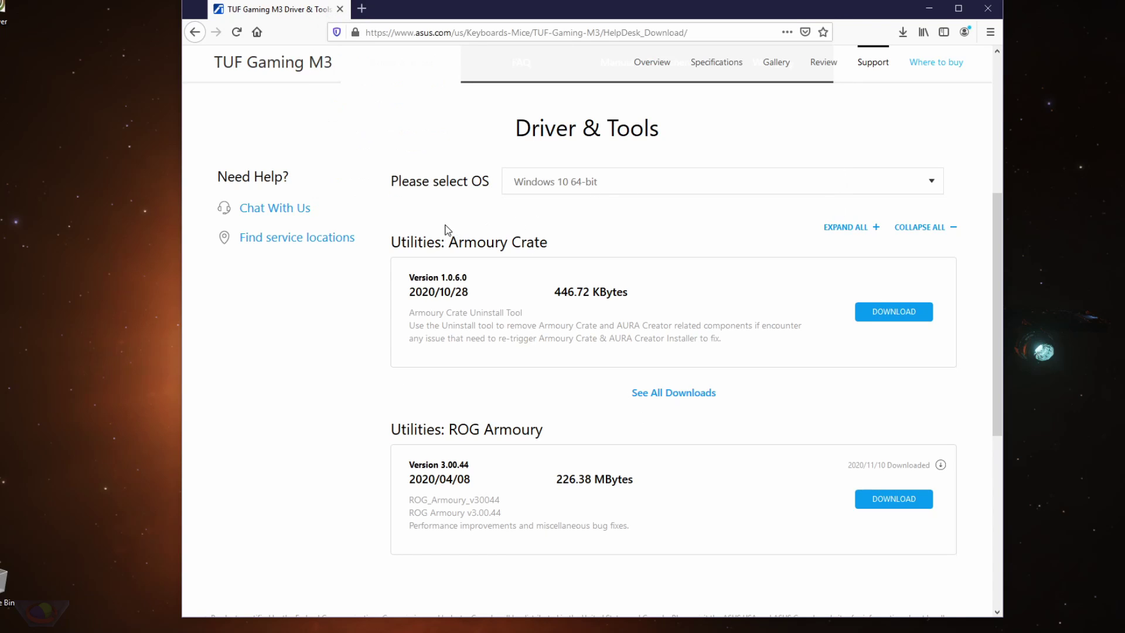
pyautogui.scroll(3, 451, 229)
pyautogui.click(492, 25)
pyautogui.press('Return')
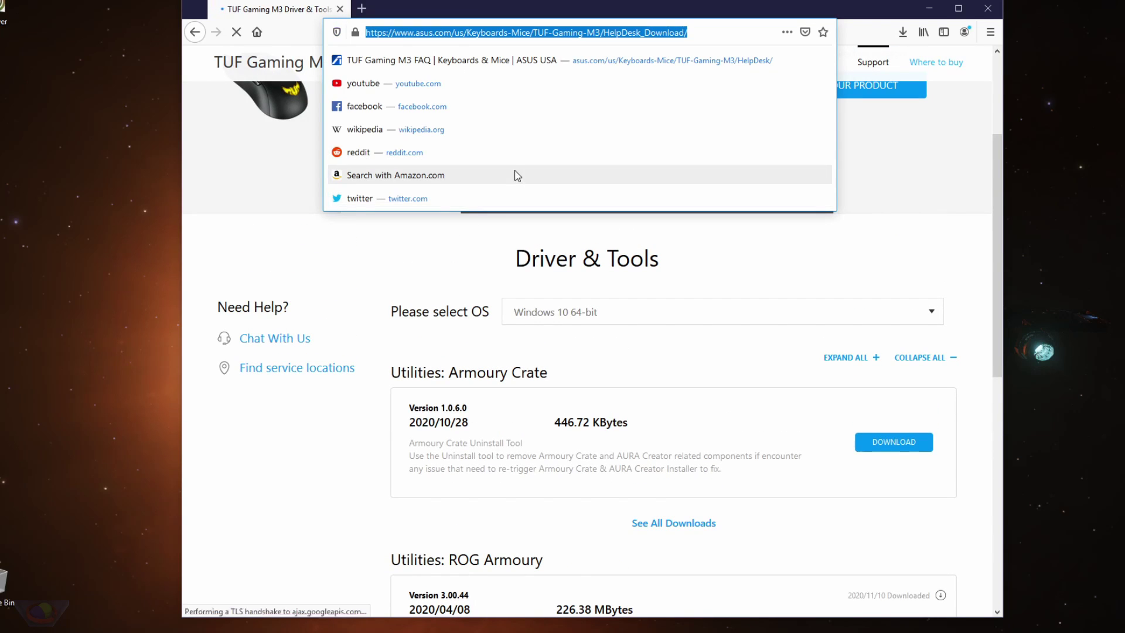
pyautogui.click(414, 374)
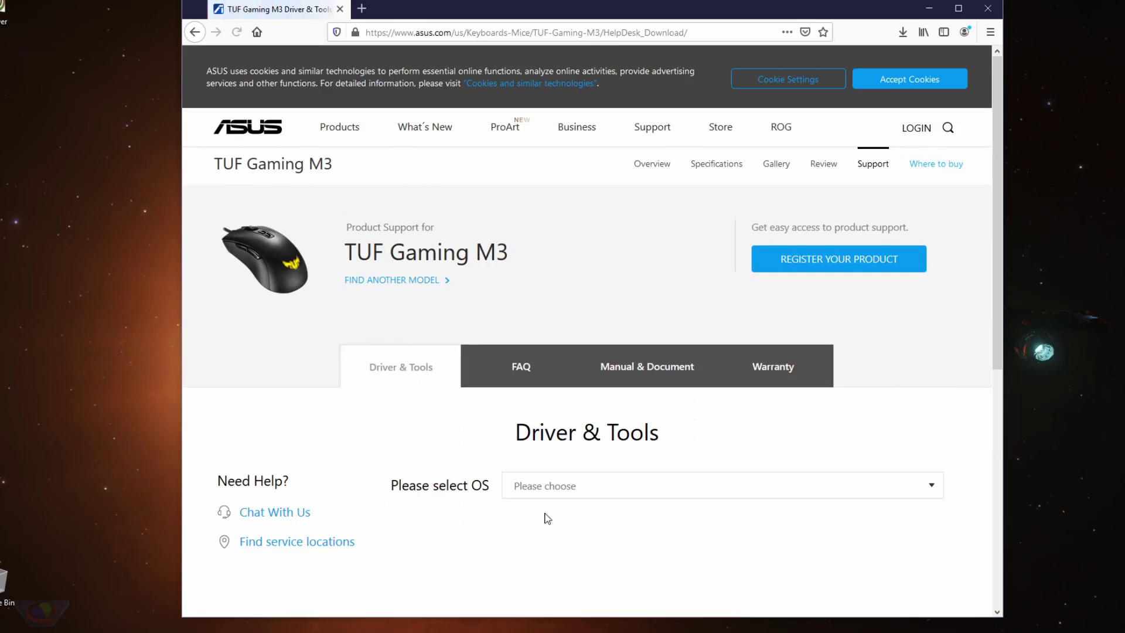
pyautogui.click(552, 495)
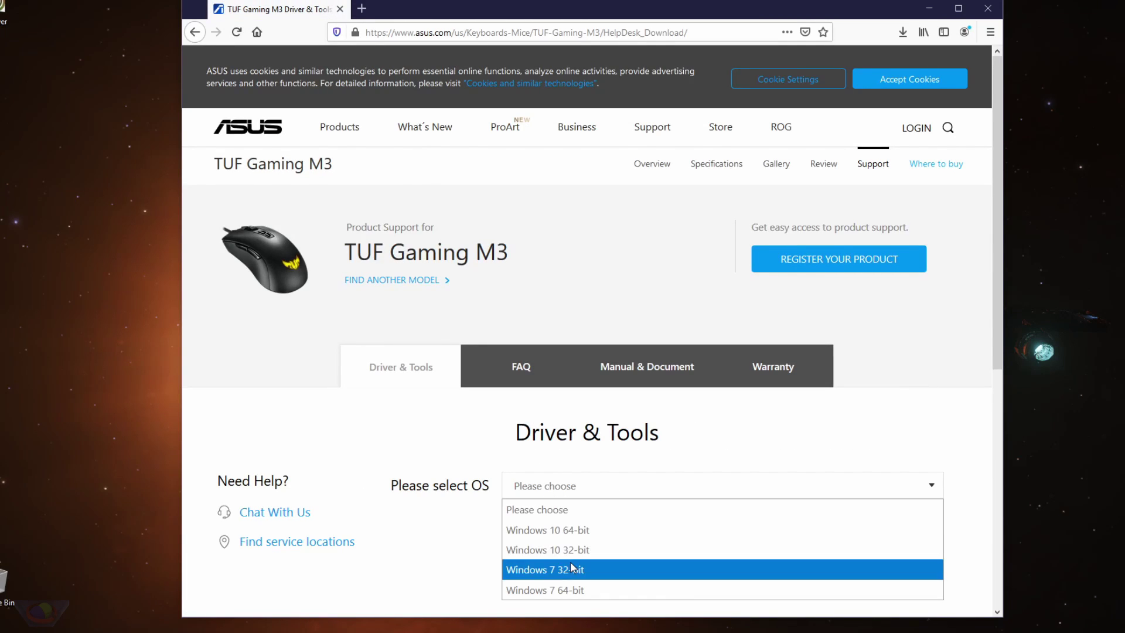
pyautogui.click(568, 530)
pyautogui.scroll(-5, 571, 528)
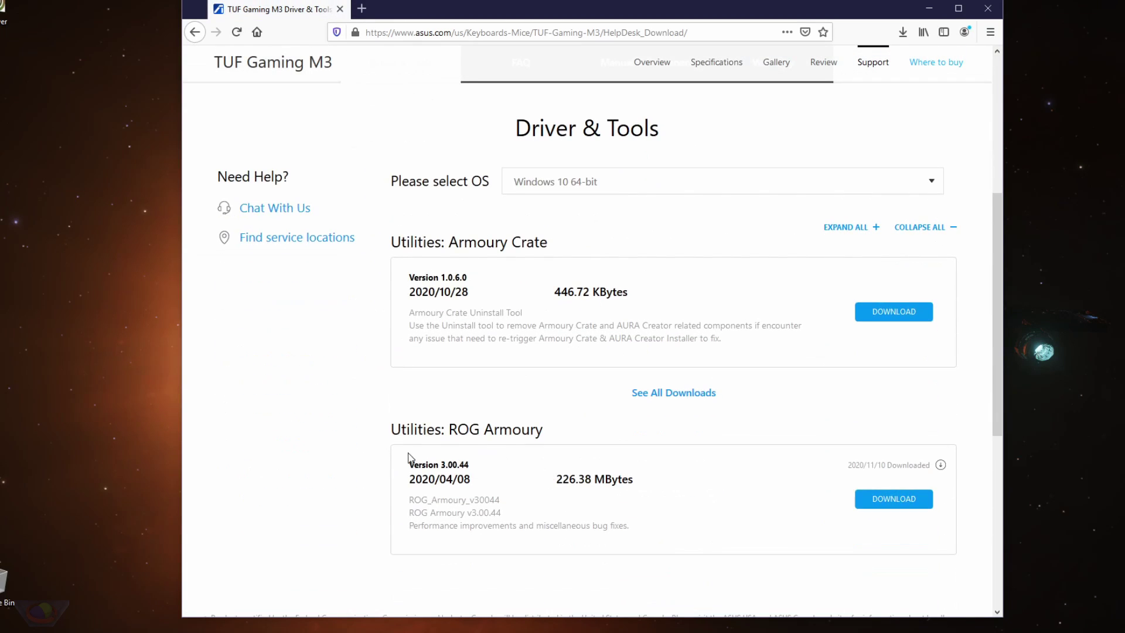
pyautogui.moveTo(449, 429); pyautogui.dragTo(521, 429)
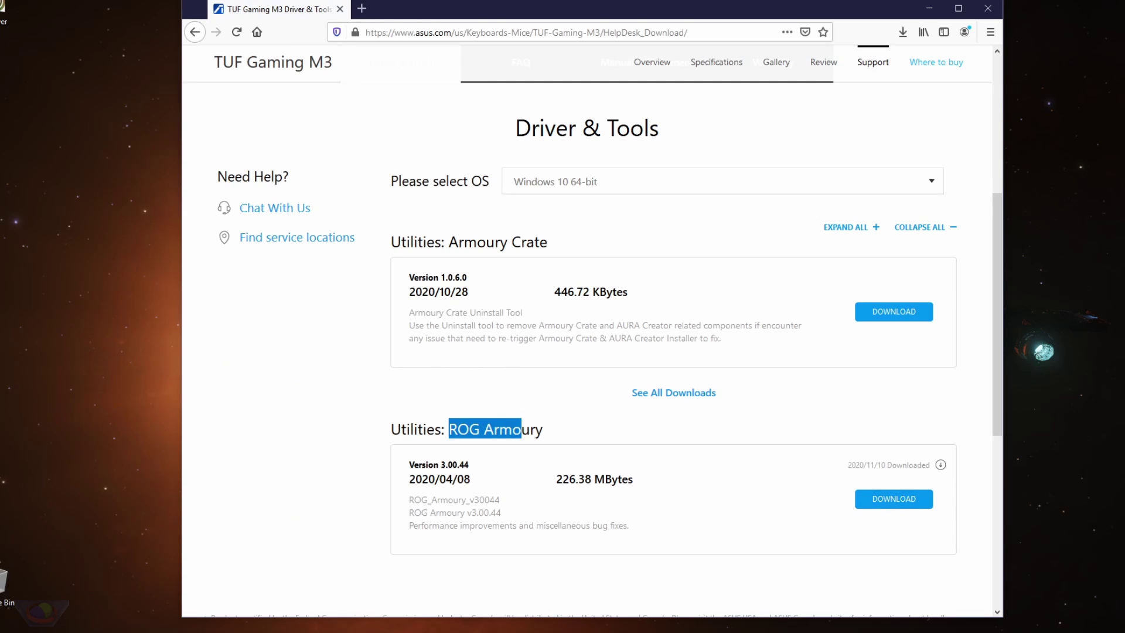
pyautogui.moveTo(661, 630)
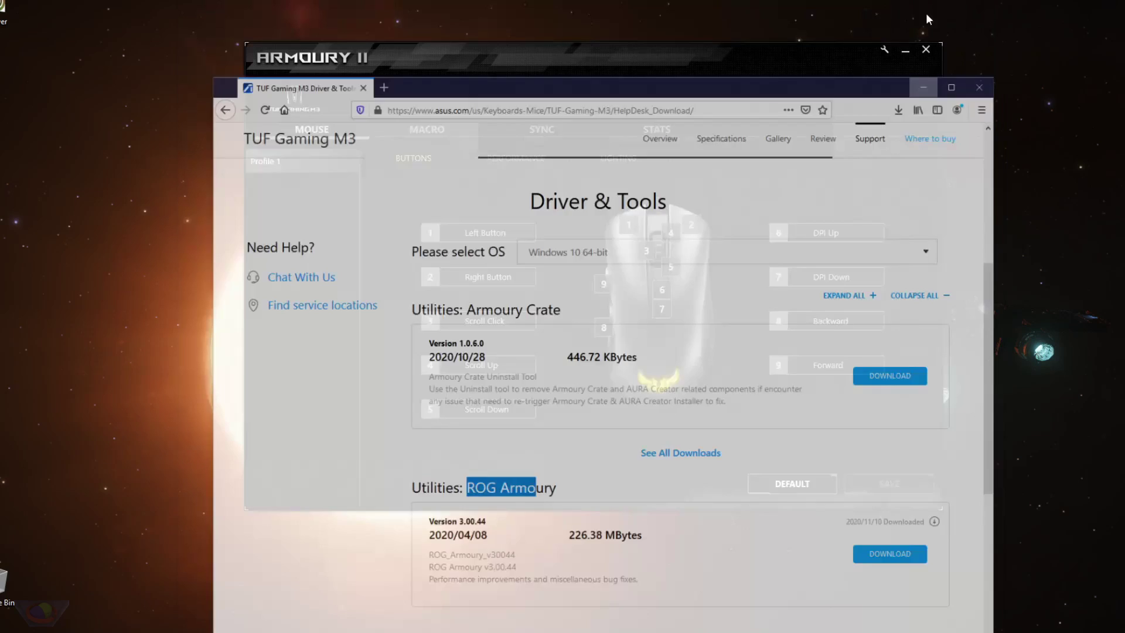
# Bring up the TUF Gaming M3 Buttons page and dismiss the left-button remapping warning.
pyautogui.moveTo(661, 604)
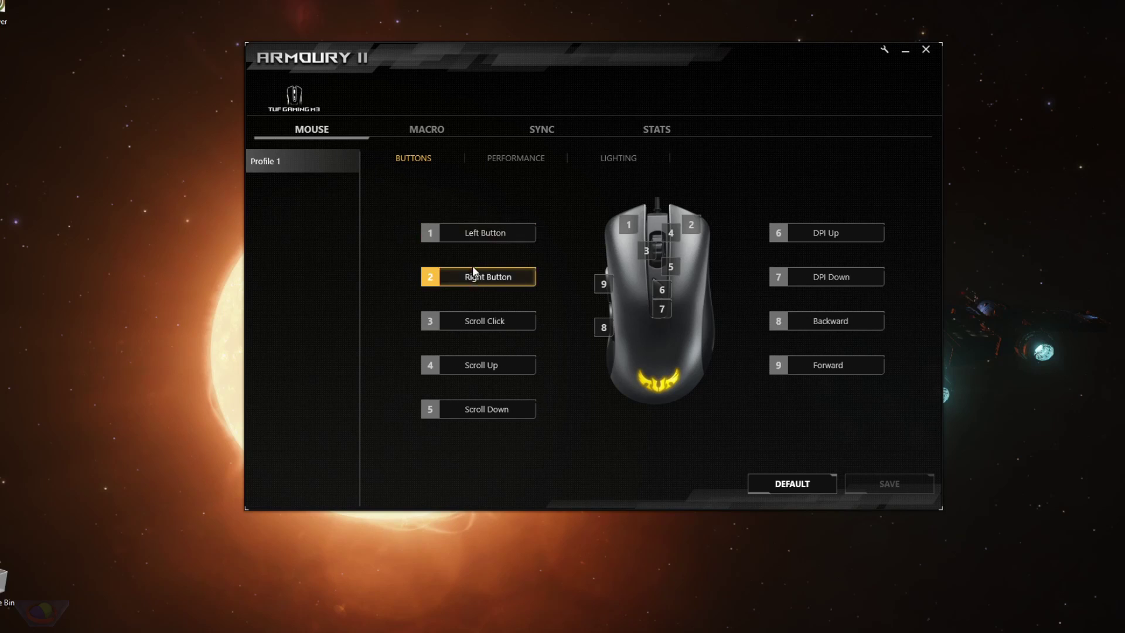
pyautogui.click(486, 234)
pyautogui.click(689, 239)
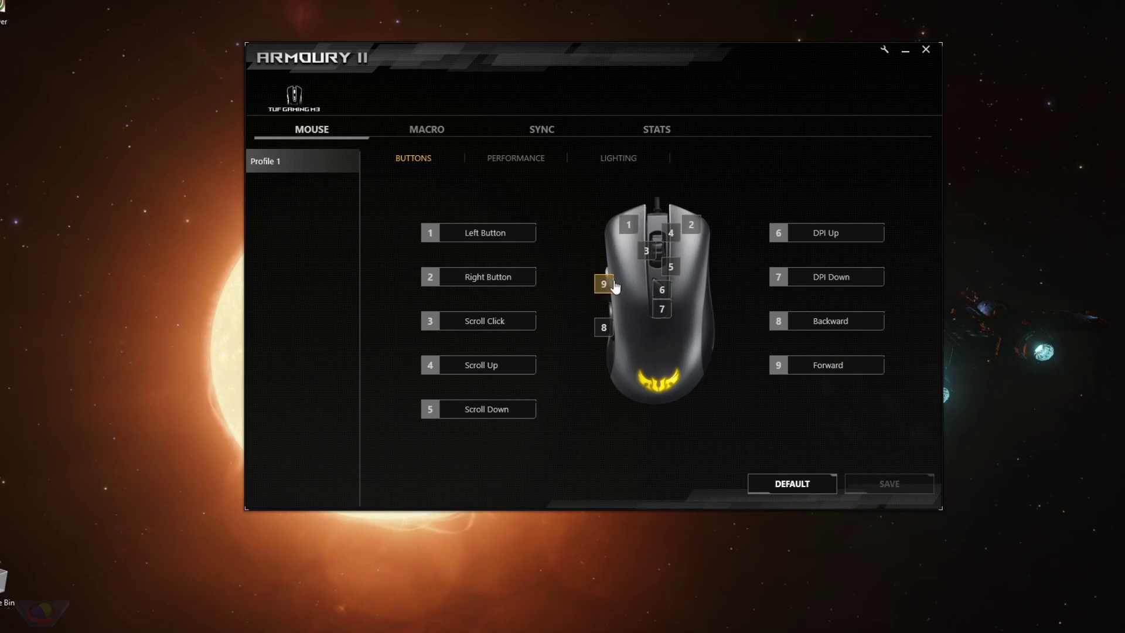
pyautogui.click(495, 280)
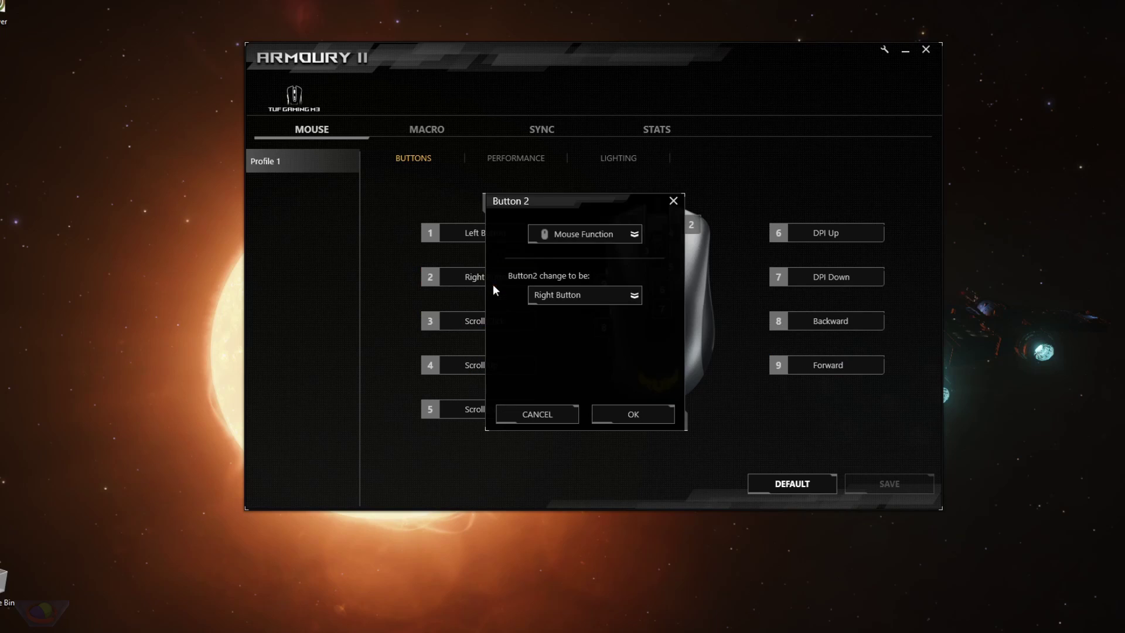
pyautogui.click(594, 240)
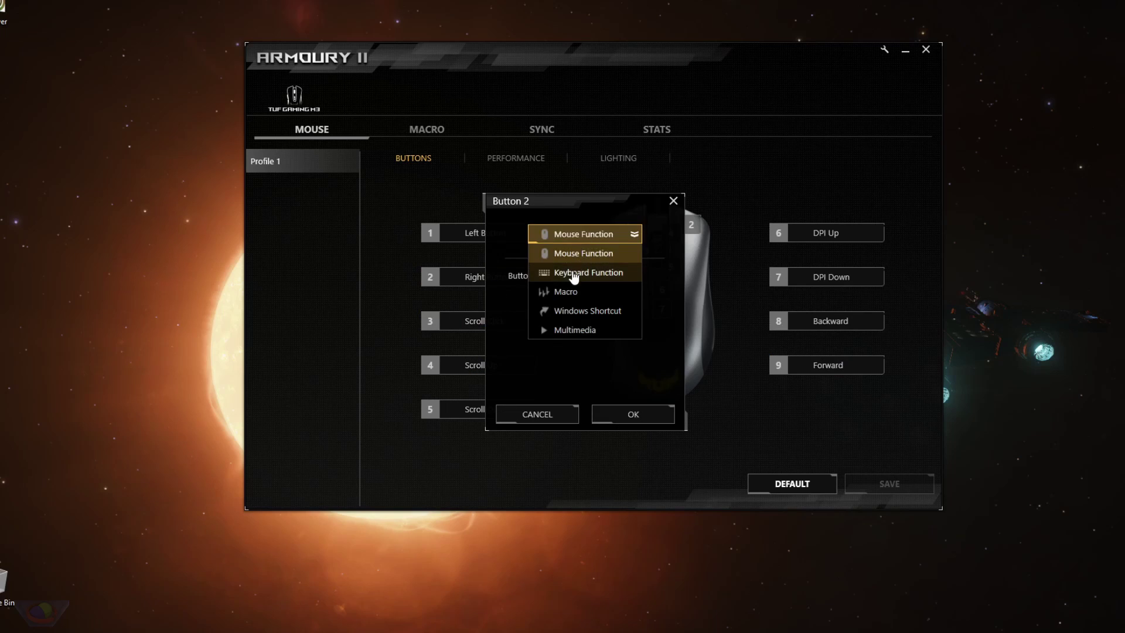
pyautogui.click(589, 251)
pyautogui.click(577, 299)
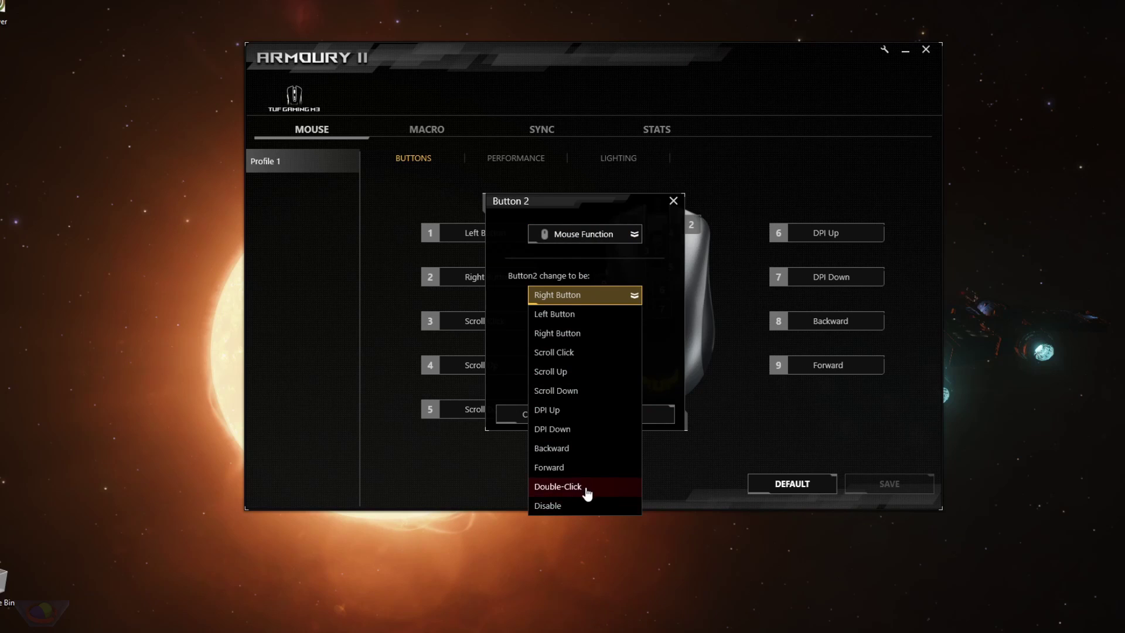
pyautogui.click(648, 325)
pyautogui.click(632, 294)
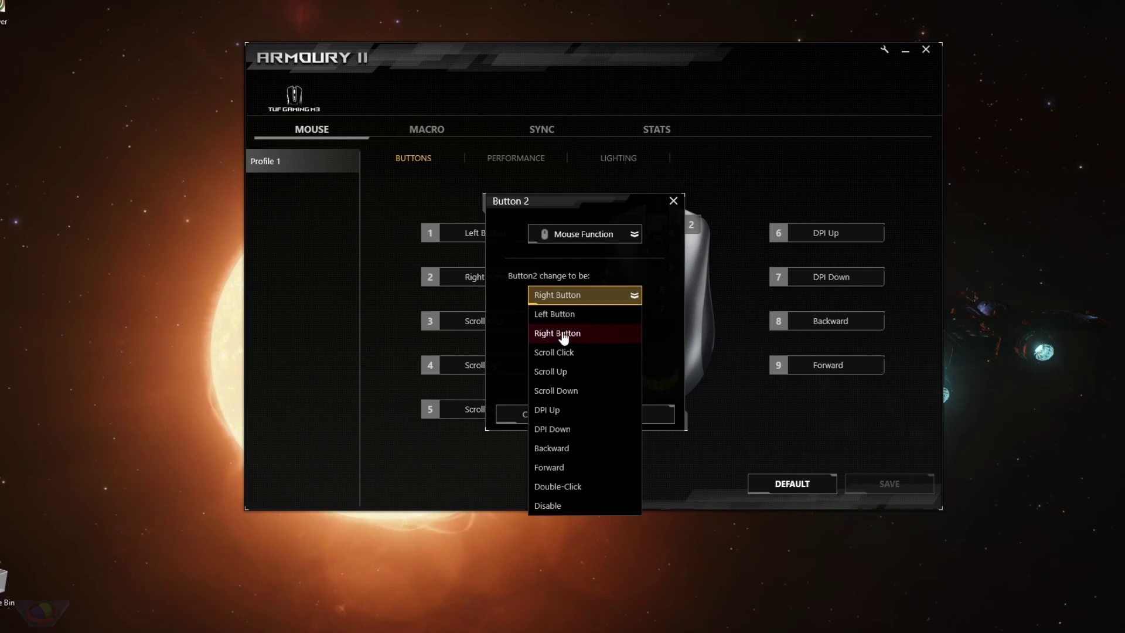
pyautogui.click(650, 294)
pyautogui.click(608, 234)
pyautogui.click(575, 274)
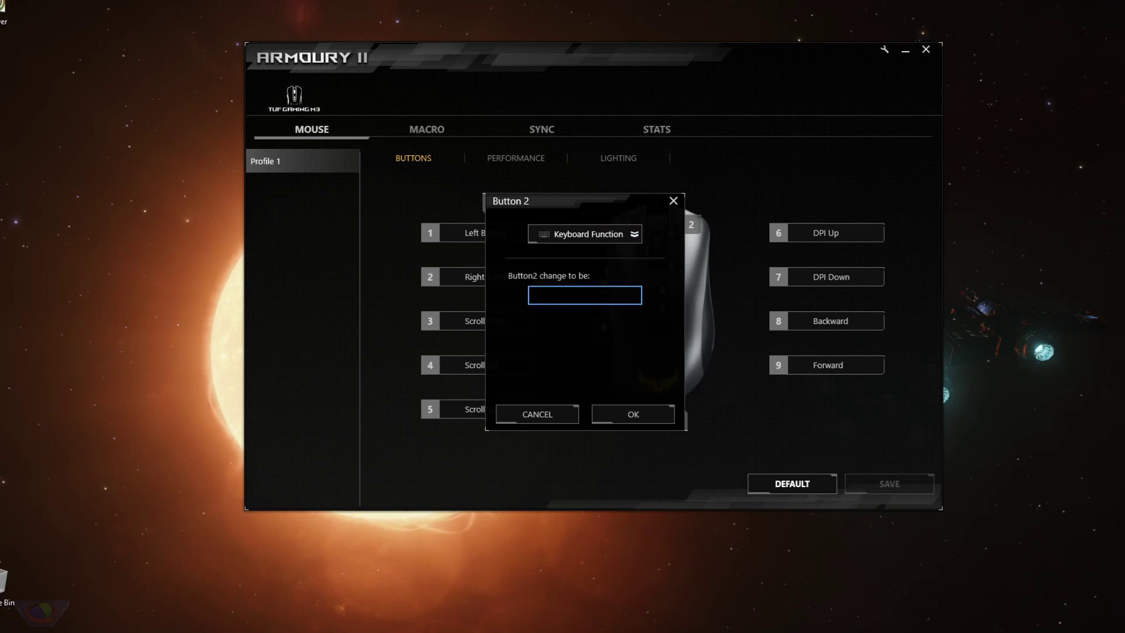
pyautogui.press('shift')
pyautogui.hotkey('shift', 'ctrl')
pyautogui.hotkey('ctrl', 'shift', 'a')
pyautogui.click(609, 235)
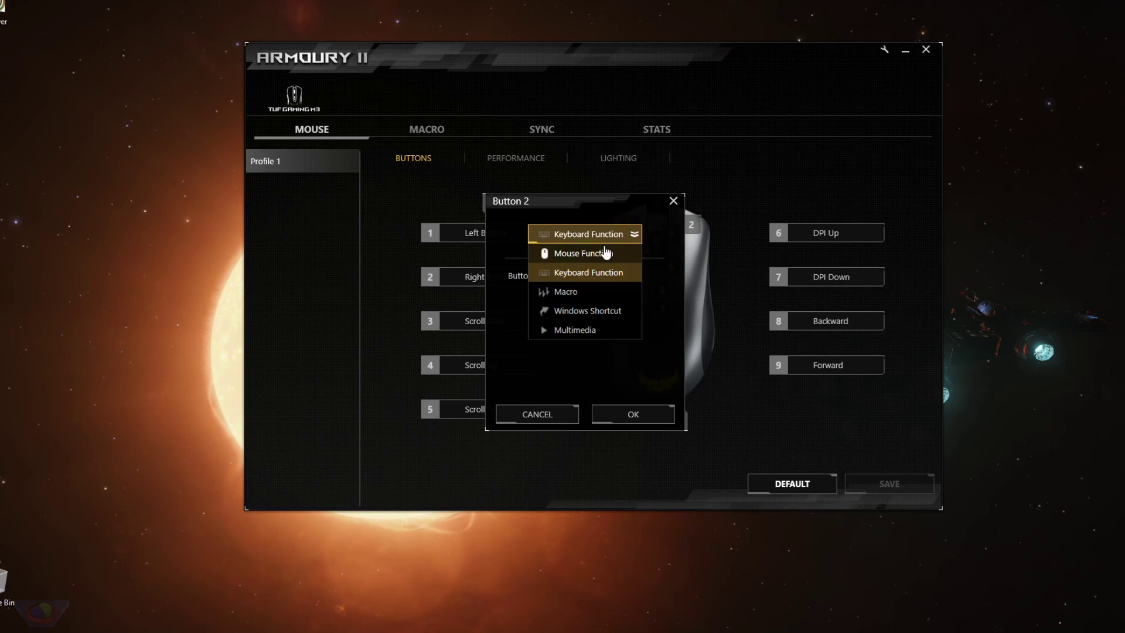
pyautogui.click(589, 271)
pyautogui.click(537, 414)
pyautogui.click(501, 284)
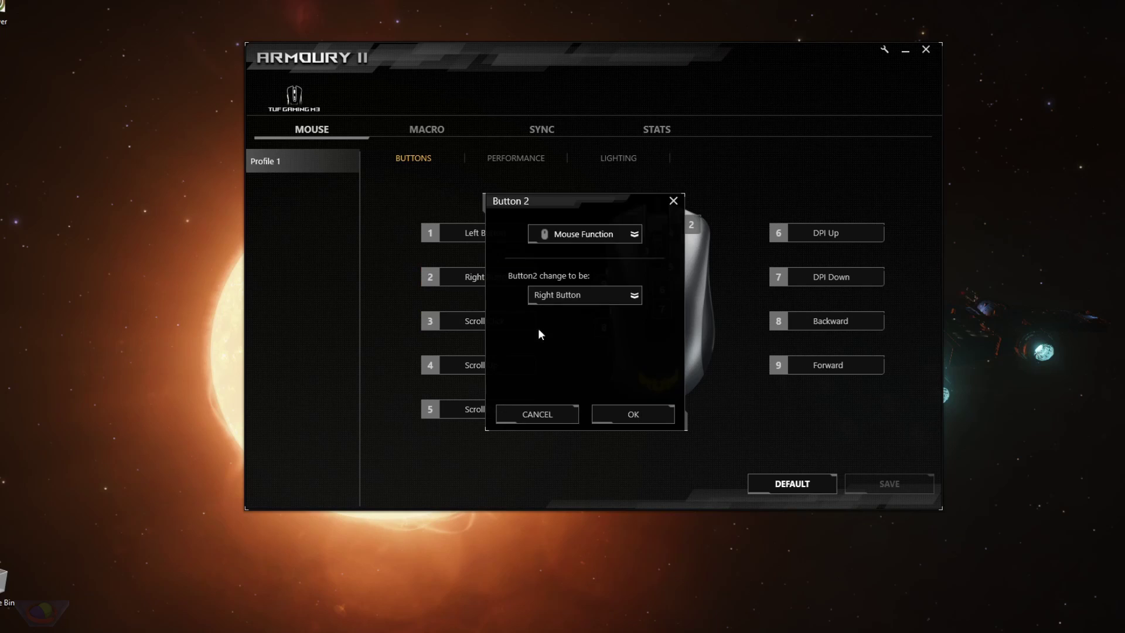
pyautogui.click(595, 233)
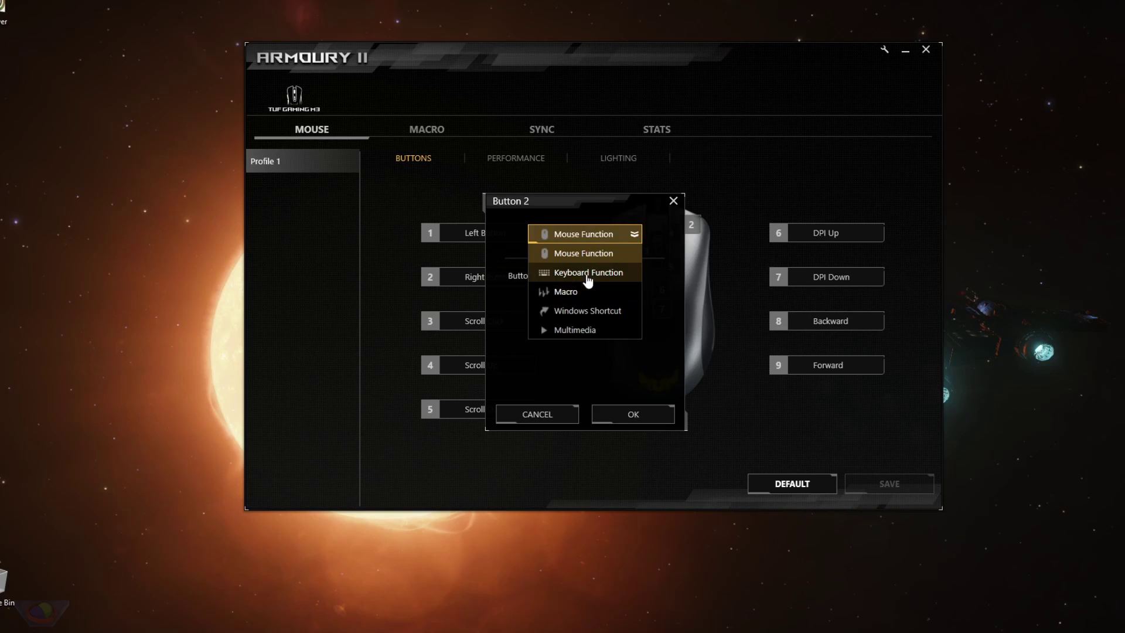
pyautogui.click(591, 275)
pyautogui.hotkey('ctrl', 'a')
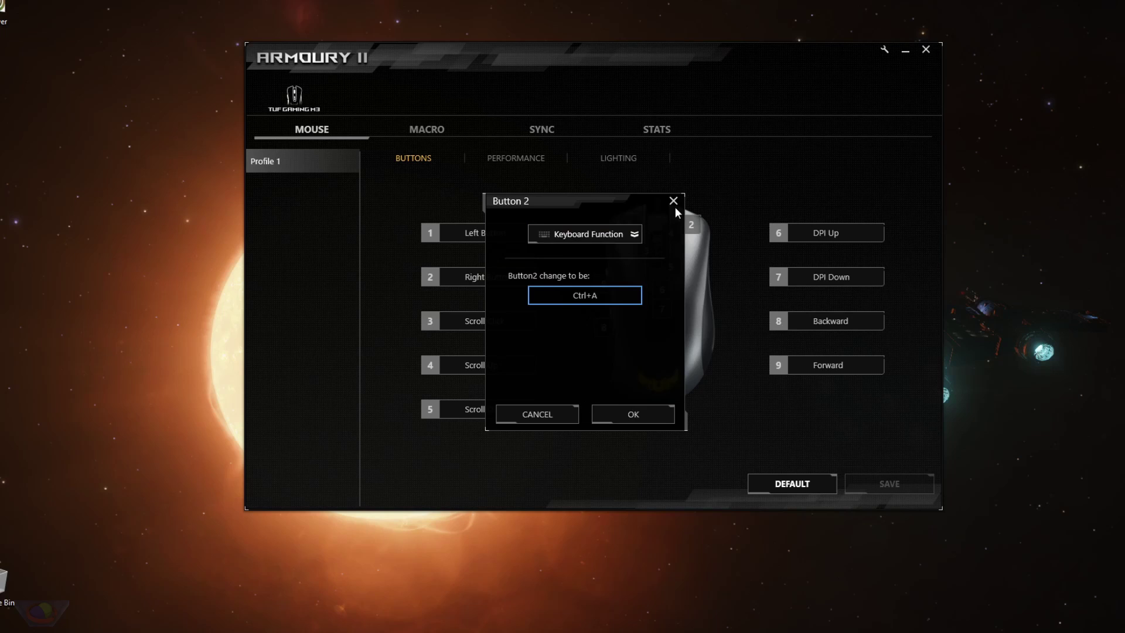
pyautogui.click(536, 414)
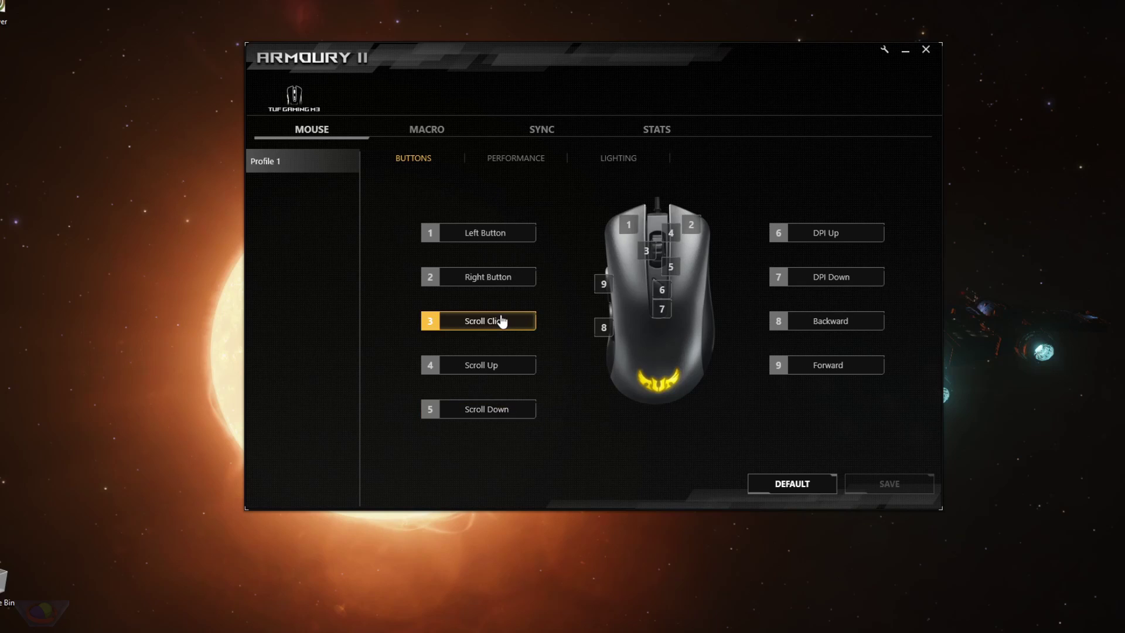
# Assign the macro MACRO01 to button 3 in place of Scroll Click.
pyautogui.click(505, 359)
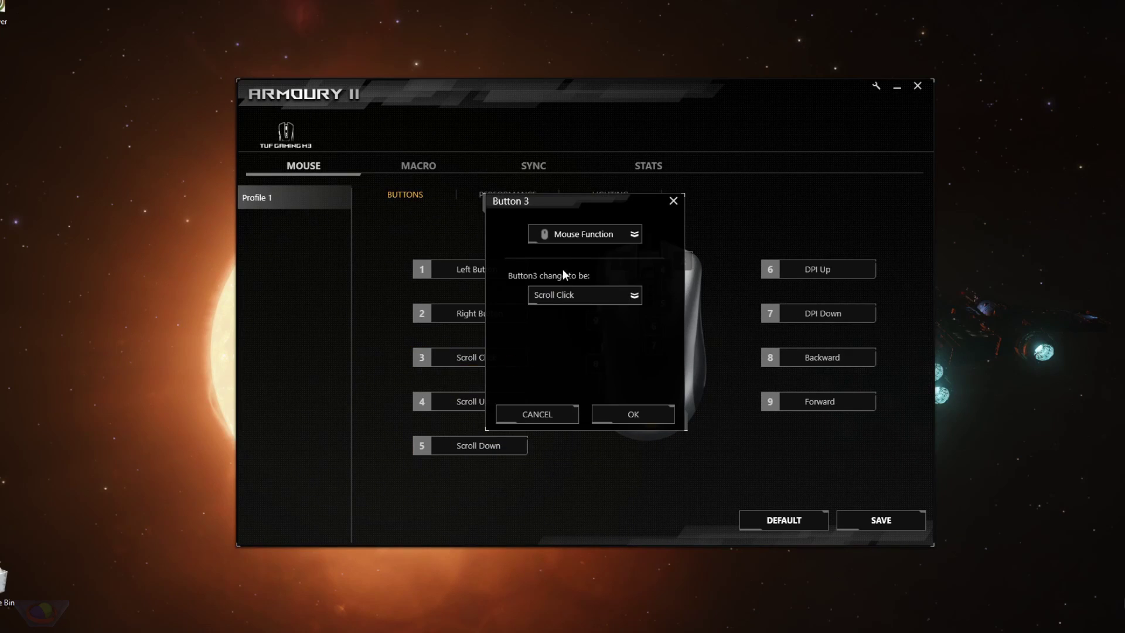
pyautogui.click(565, 235)
pyautogui.click(566, 292)
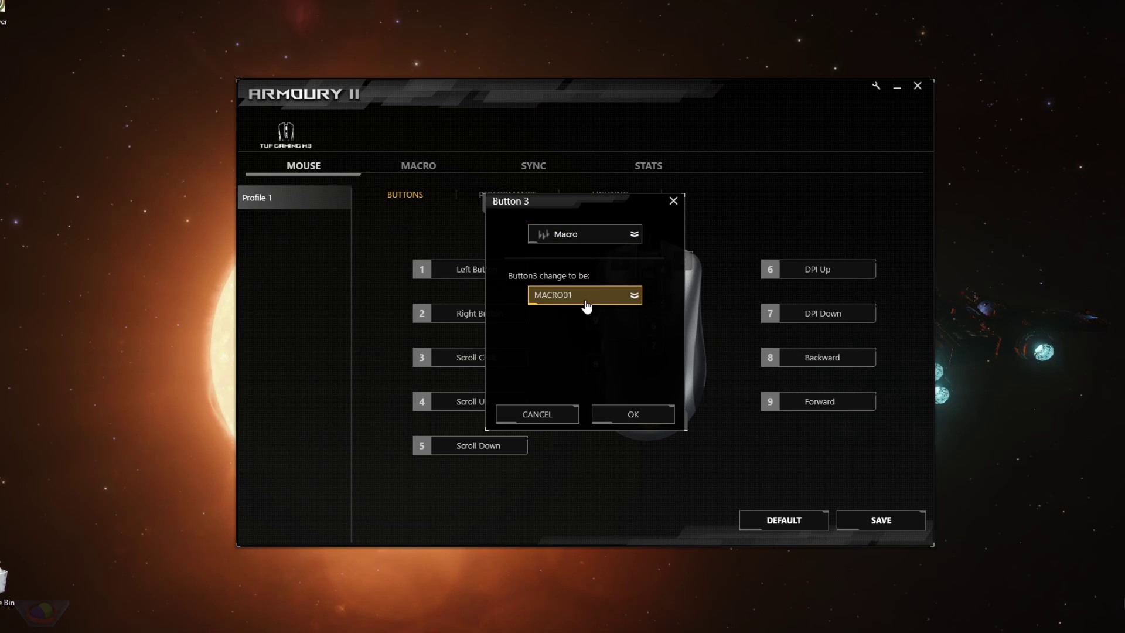
pyautogui.click(569, 294)
pyautogui.click(567, 316)
pyautogui.click(632, 414)
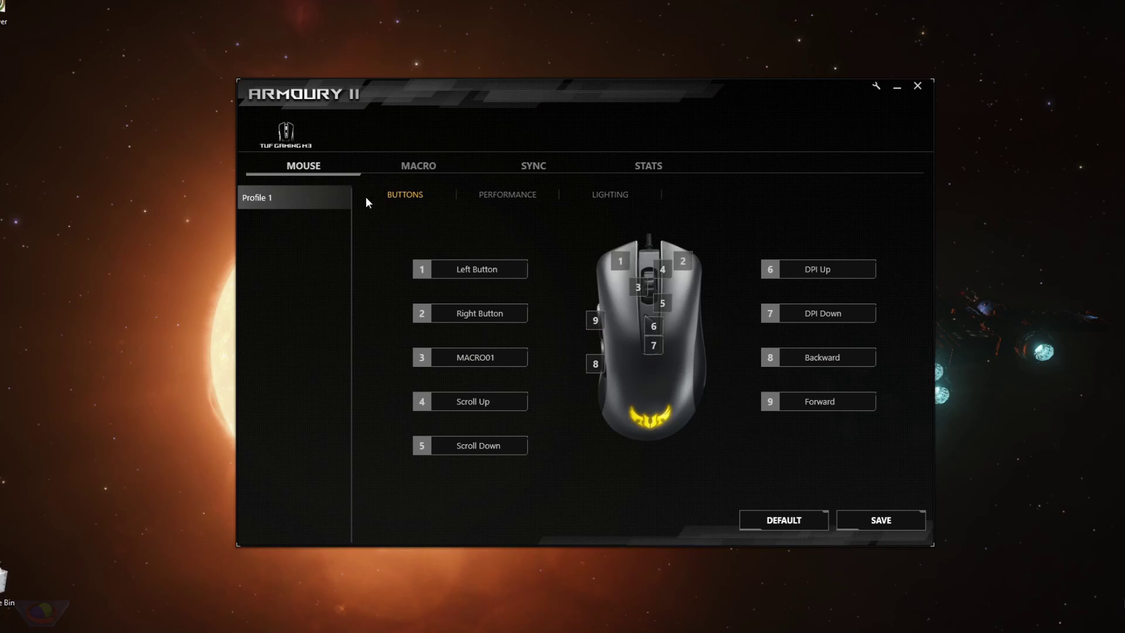
# Review MACRO01's recorded events, then reconfirm button 3's macro assignment.
pyautogui.click(401, 170)
pyautogui.click(303, 166)
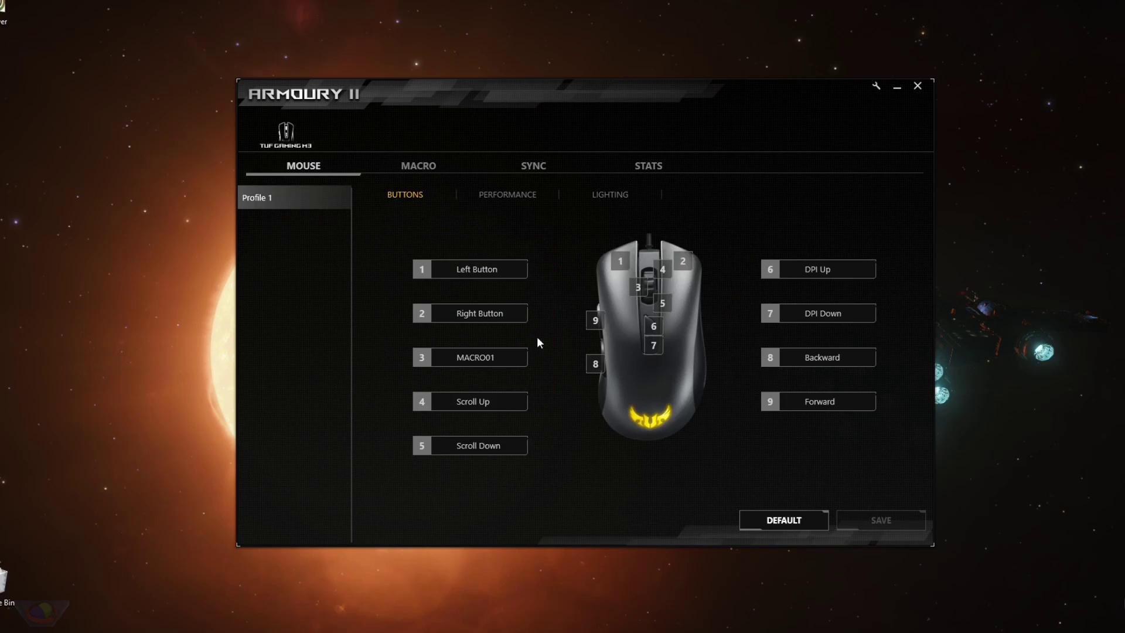
pyautogui.click(471, 357)
pyautogui.click(624, 416)
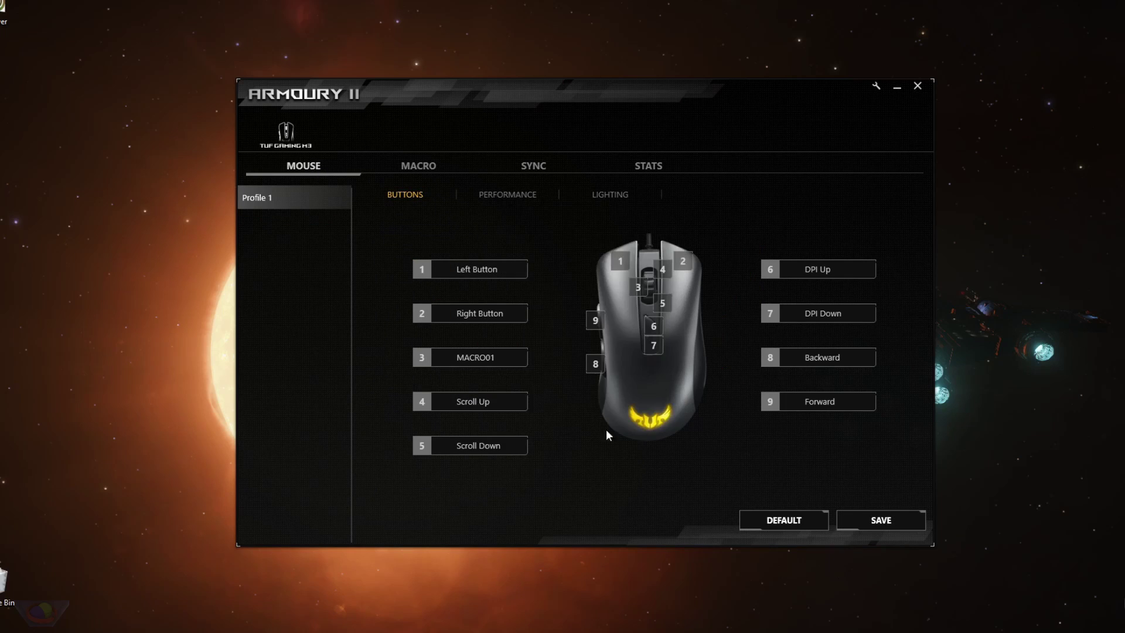
# Change button 3 to the Windows Shortcut type with the Close Apps action.
pyautogui.click(469, 359)
pyautogui.click(585, 233)
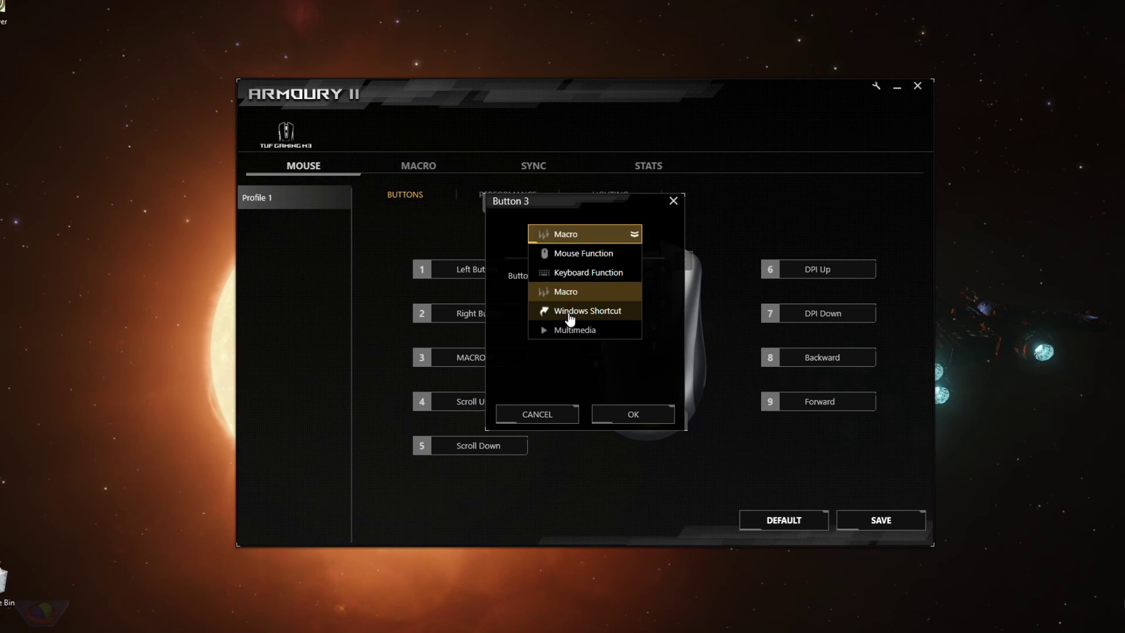
pyautogui.click(570, 312)
pyautogui.click(605, 295)
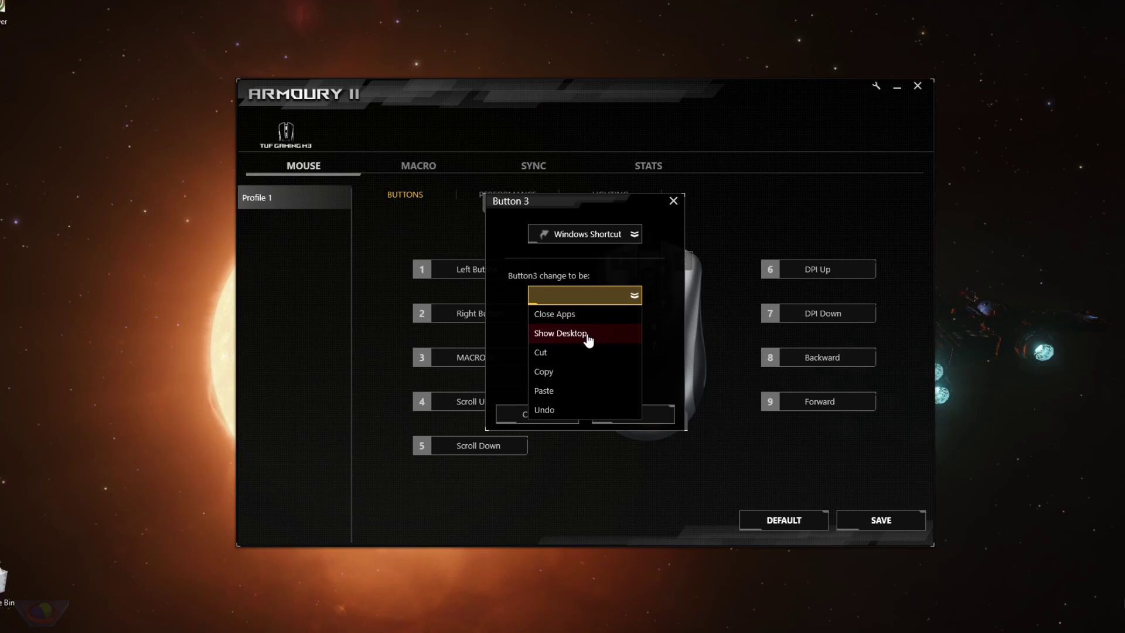
pyautogui.click(614, 308)
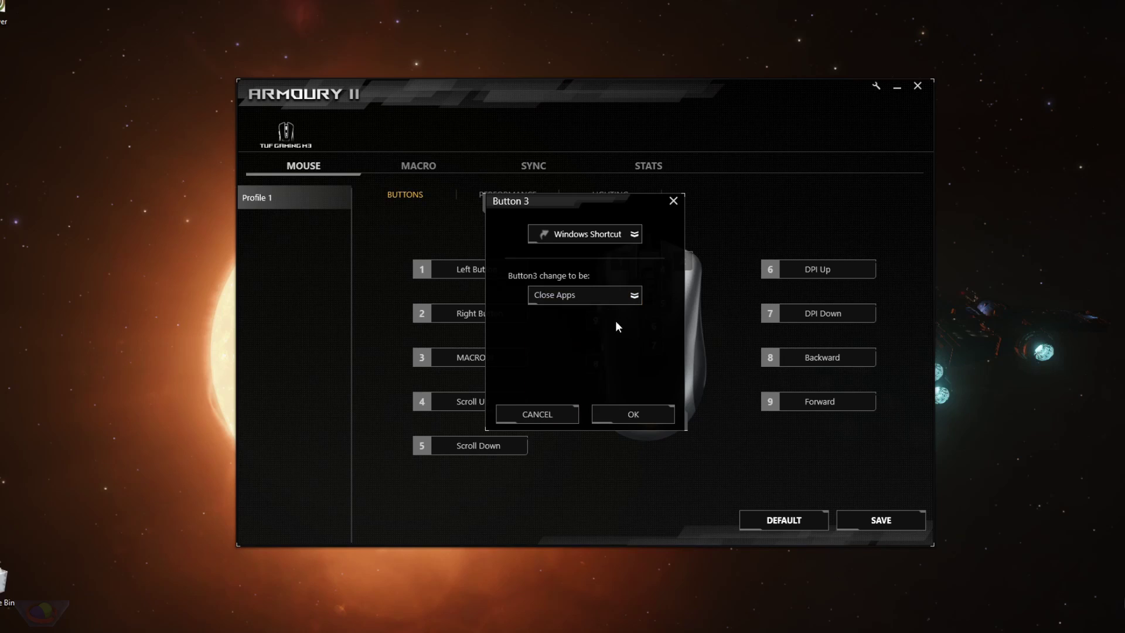
pyautogui.click(621, 413)
# Launch Notepad from search and save the Close Apps mapping in Armoury II.
pyautogui.press('super')
pyautogui.write('notepad')
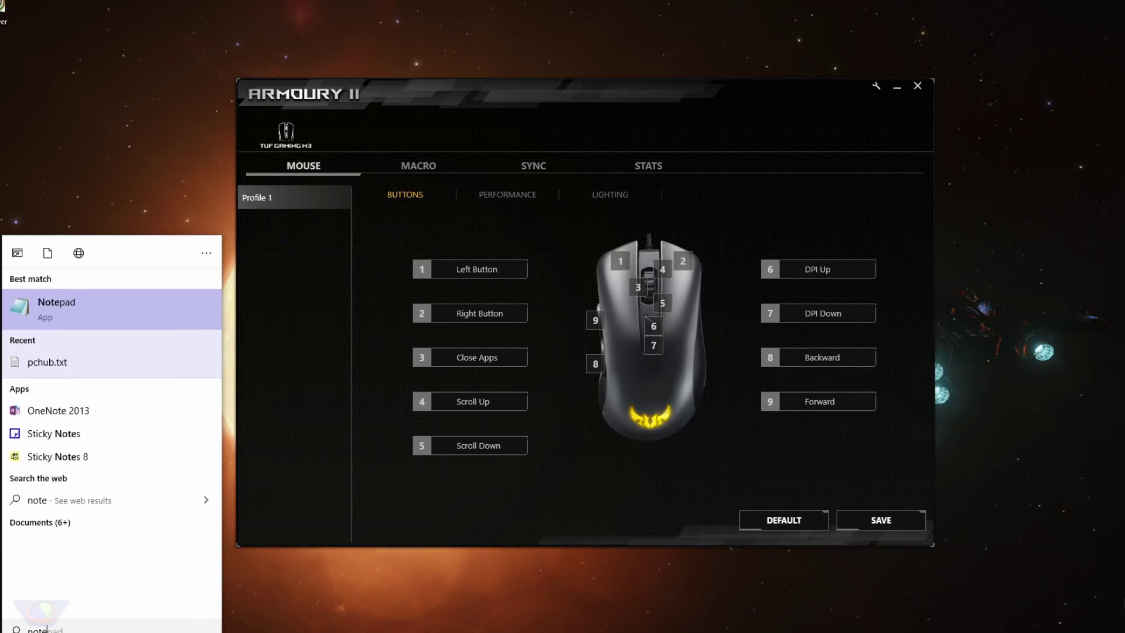
pyautogui.press('Return')
pyautogui.click(778, 126)
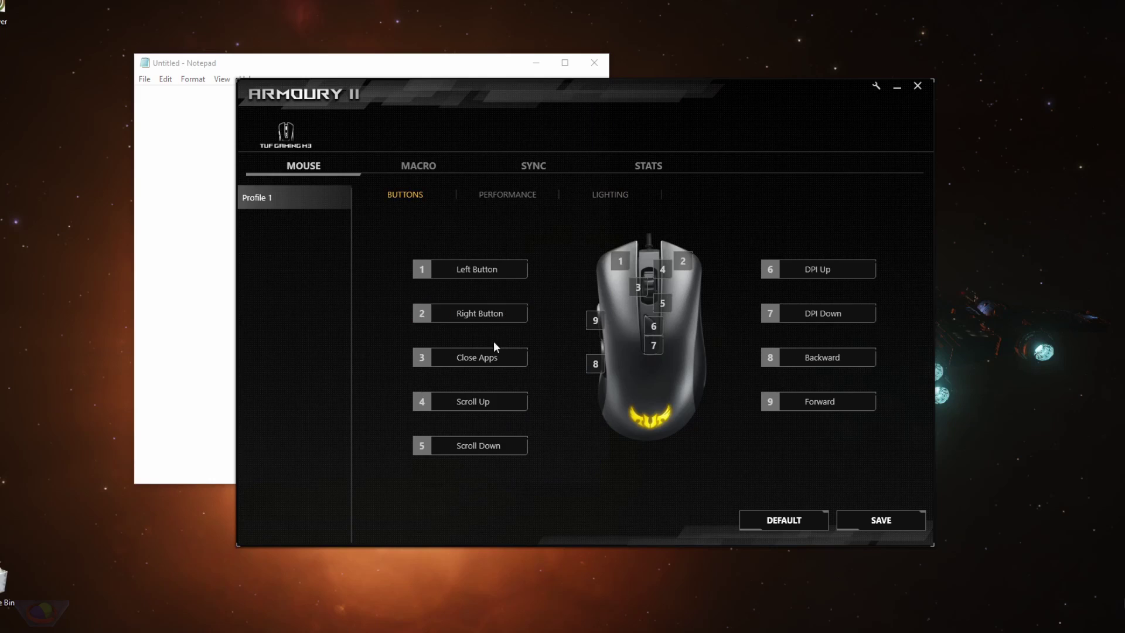
pyautogui.click(883, 527)
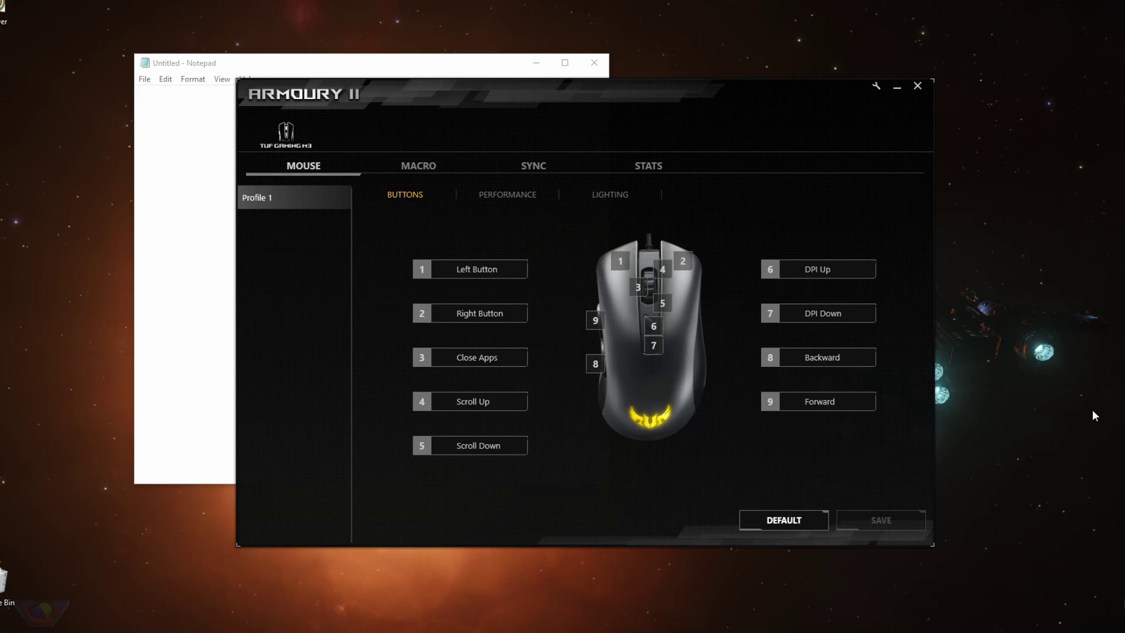
# Close Notepad with the remapped button 3, then reopen button 3's settings.
pyautogui.click(454, 73)
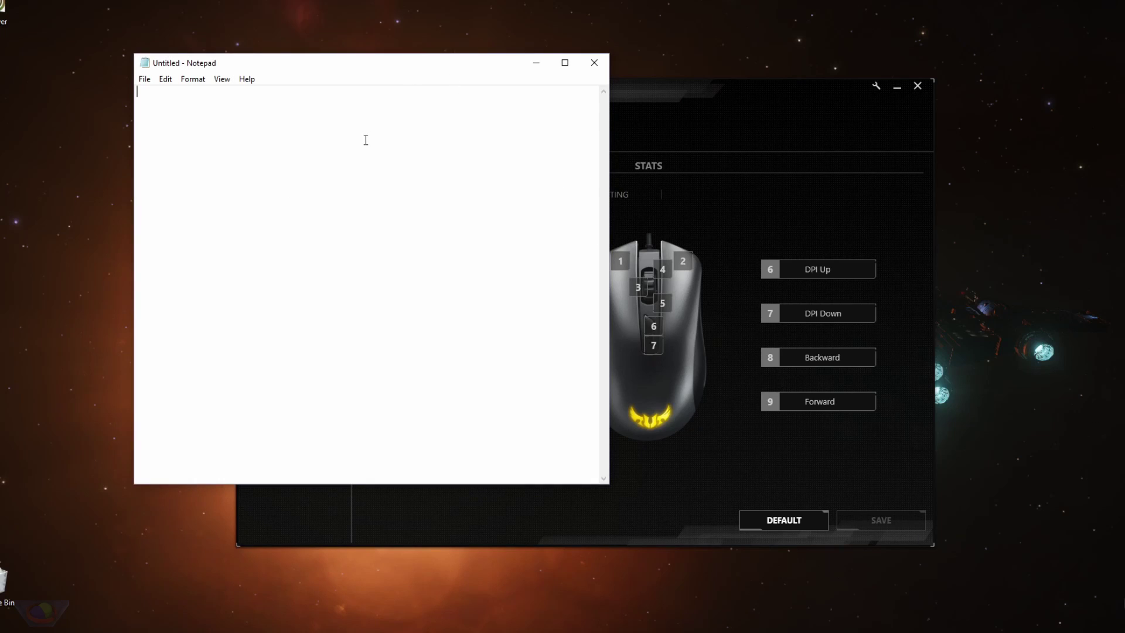
pyautogui.hotkey('alt', 'F4')
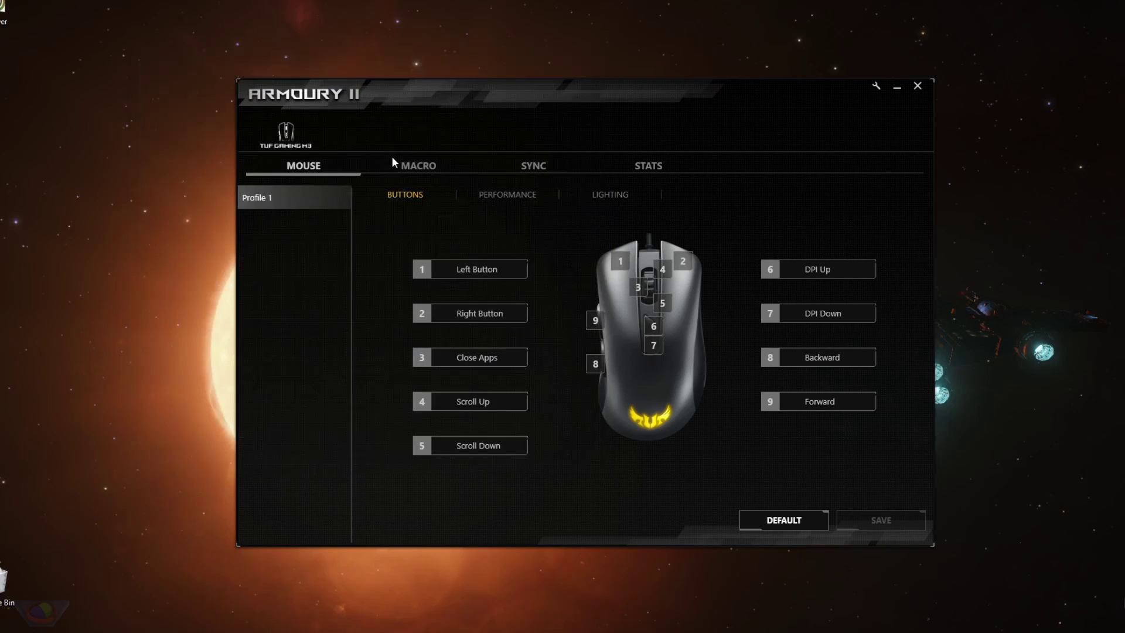
pyautogui.click(470, 360)
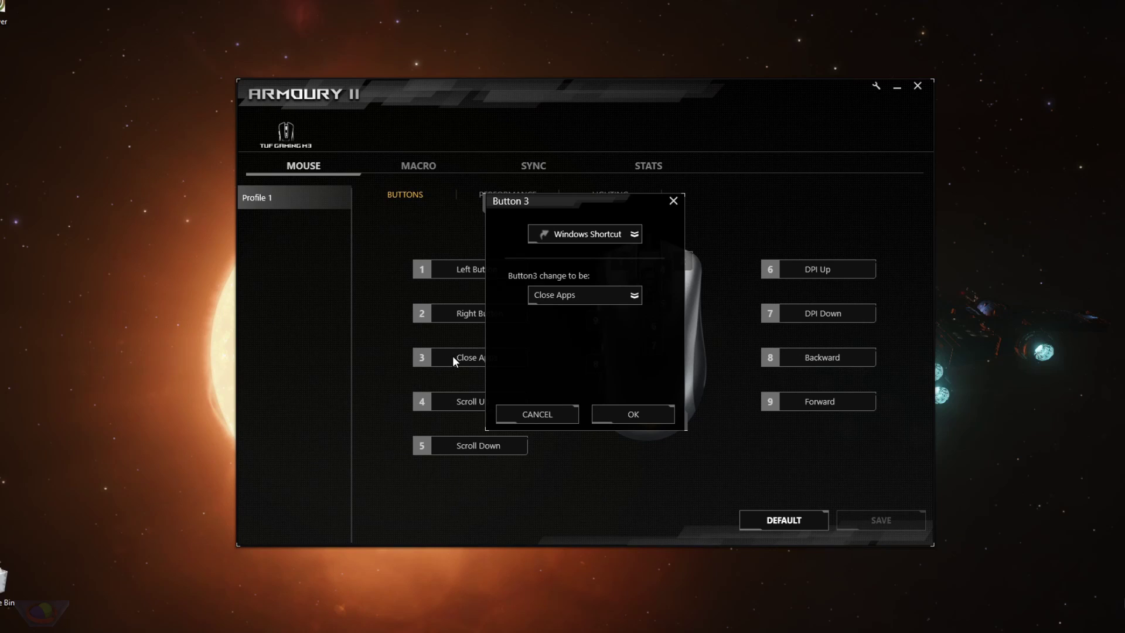
# Set button 3 to the Show Desktop shortcut and save the mapping.
pyautogui.click(580, 295)
pyautogui.click(563, 328)
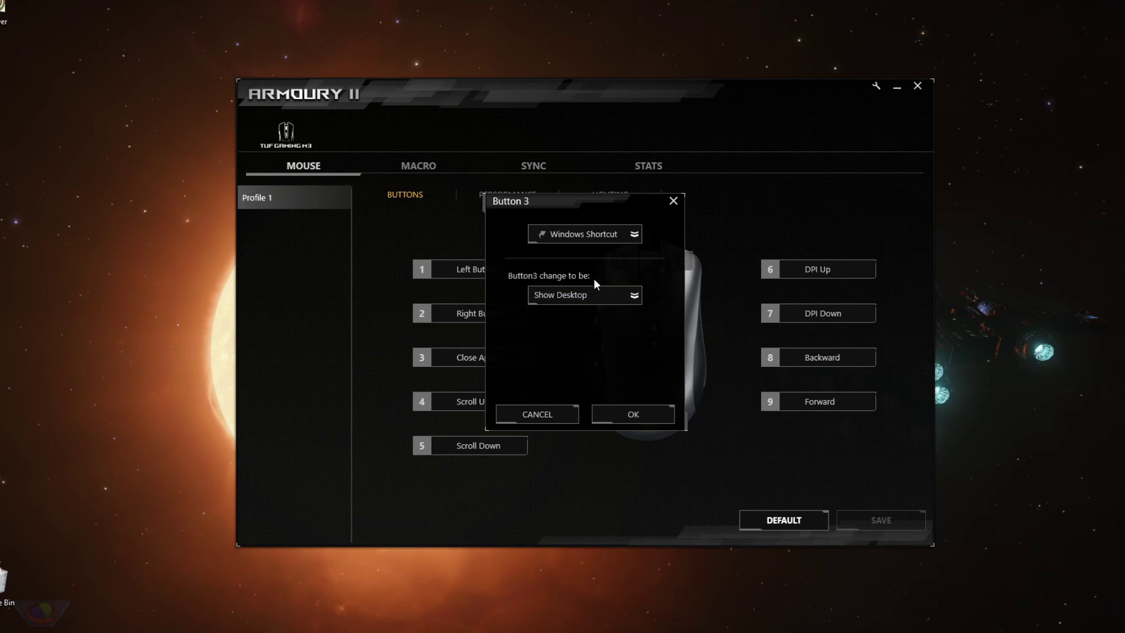
pyautogui.click(633, 414)
pyautogui.click(890, 525)
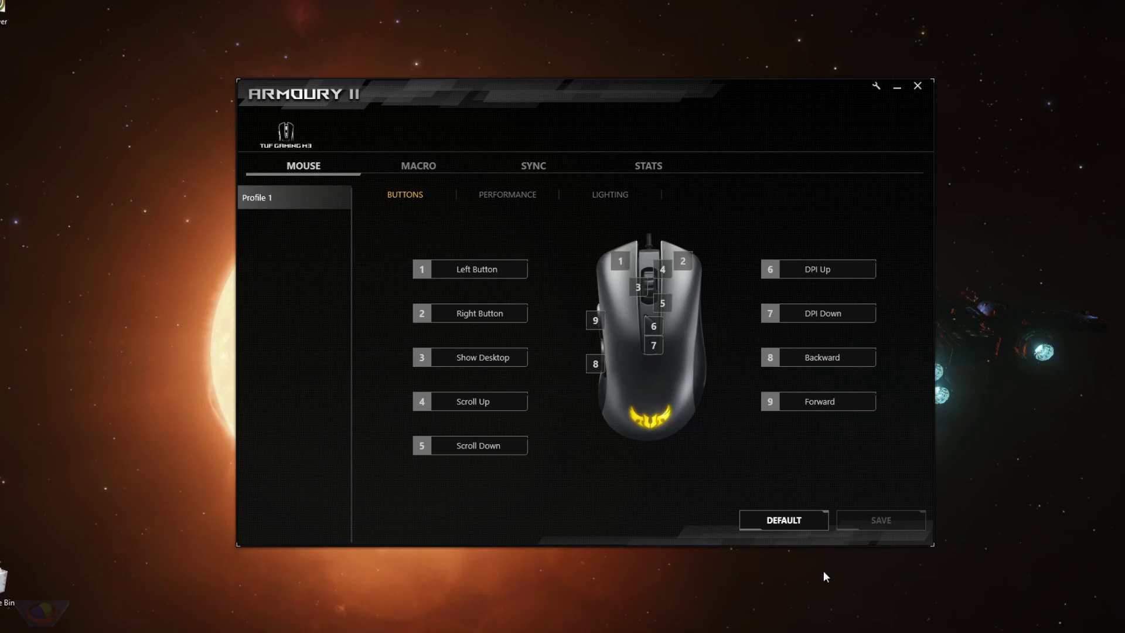
# Launch Notepad and Word 2013, then press the wheel button to test Show Desktop.
pyautogui.press('super')
pyautogui.write('notepad')
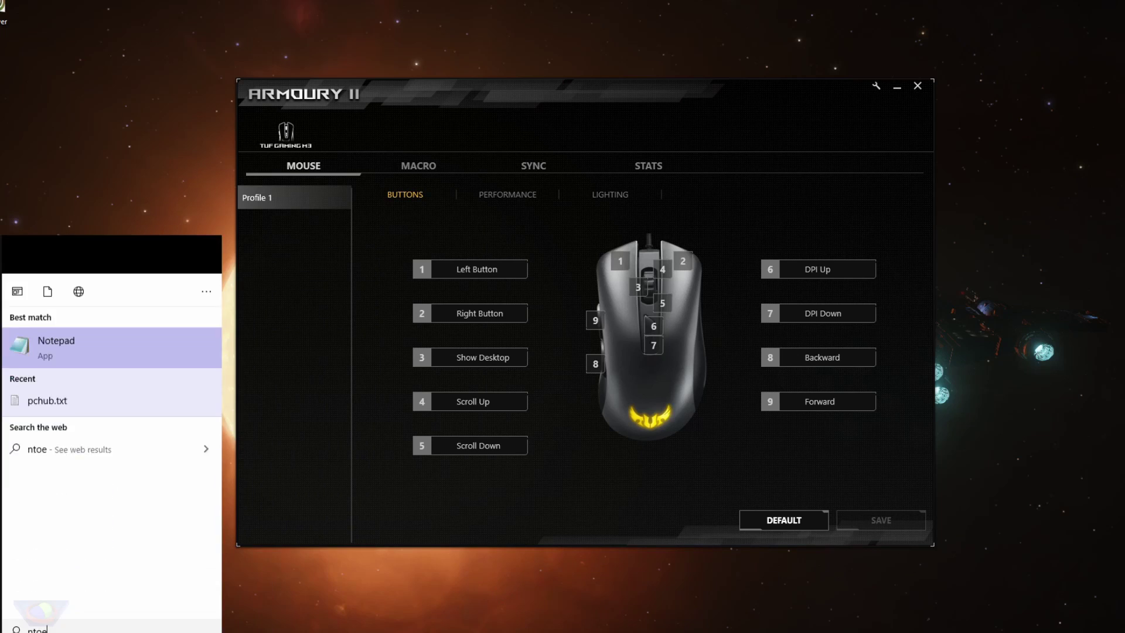
pyautogui.press('Return')
pyautogui.press('super')
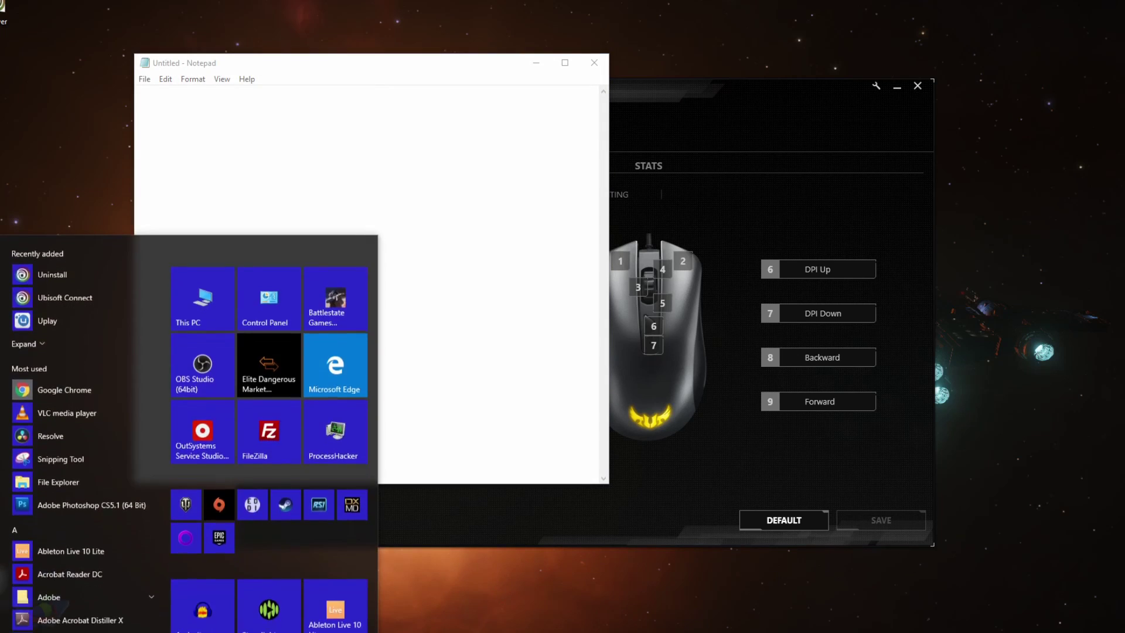
pyautogui.write('word')
pyautogui.press('Return')
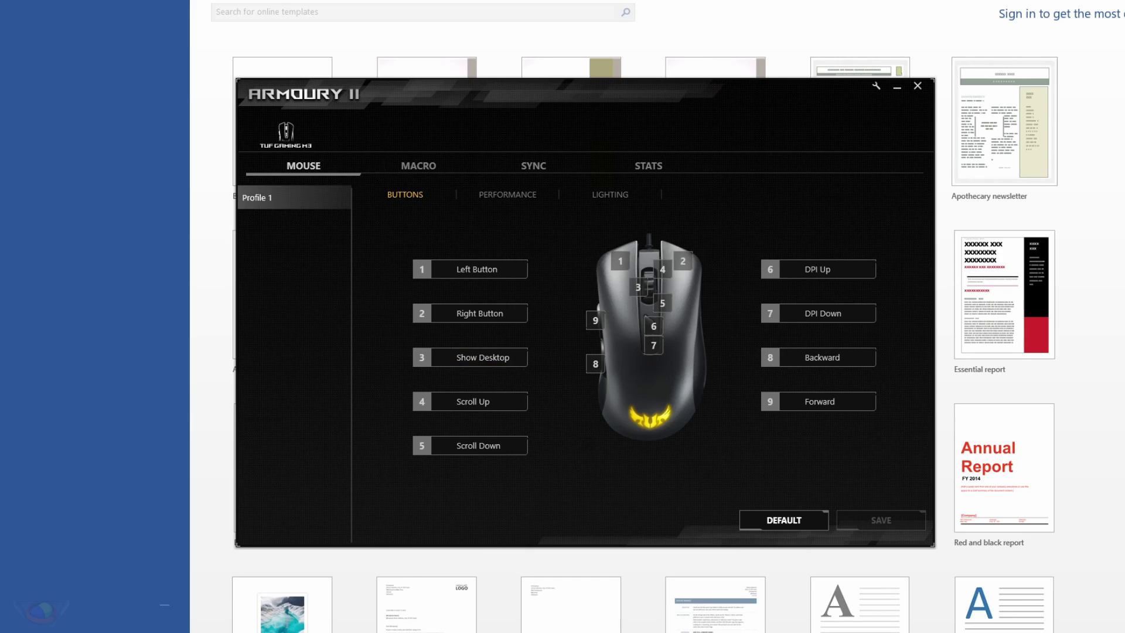
pyautogui.click(897, 87)
pyautogui.middleClick(809, 266)
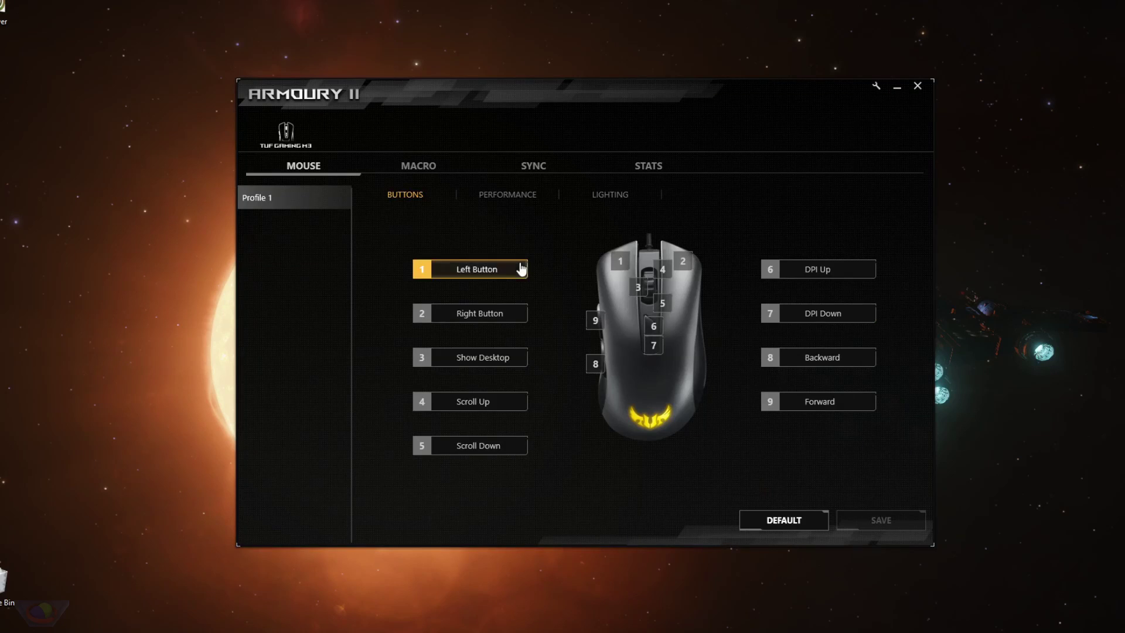
# Preview Mouse Function and Multimedia options for button 3, keep Scroll Click, and view Performance settings.
pyautogui.click(480, 358)
pyautogui.click(582, 234)
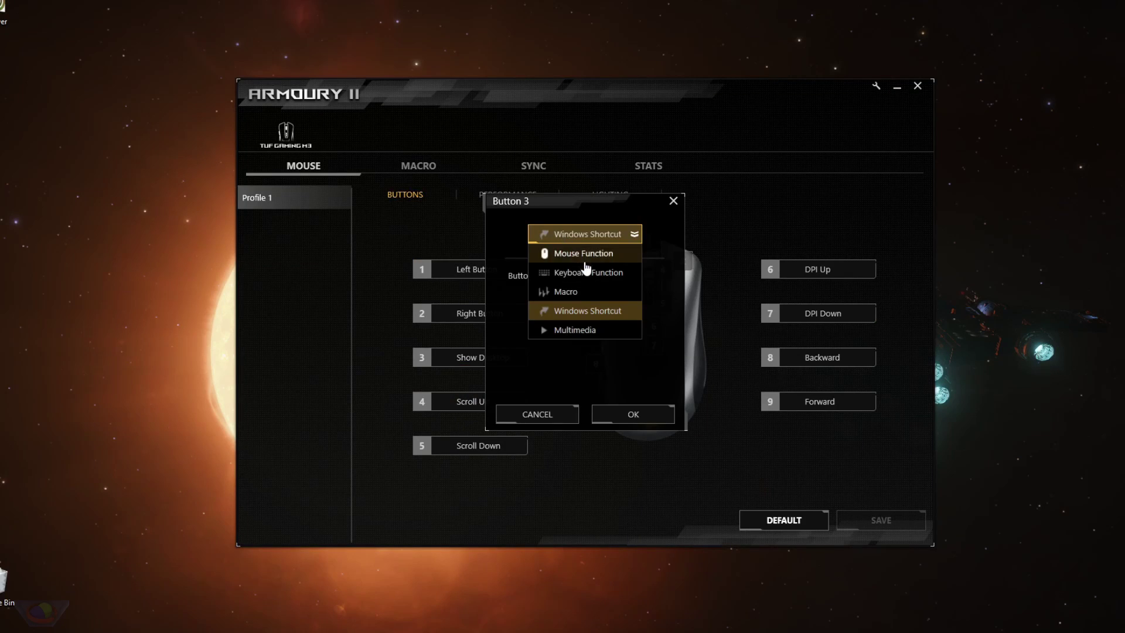
pyautogui.click(584, 253)
pyautogui.click(583, 234)
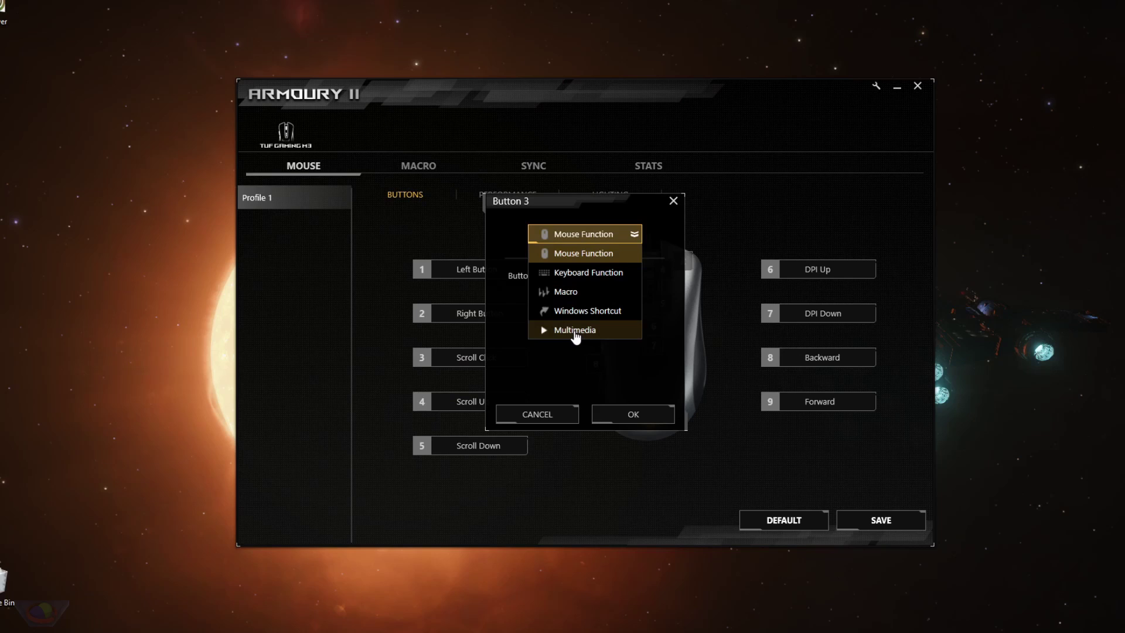
pyautogui.click(574, 330)
pyautogui.click(595, 298)
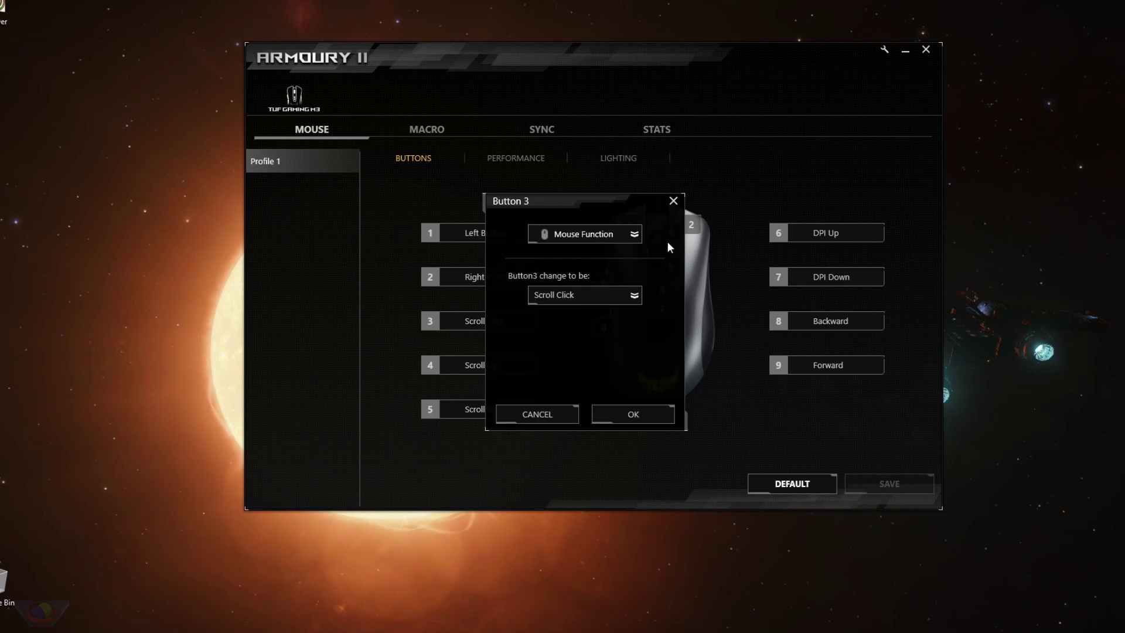
pyautogui.click(673, 200)
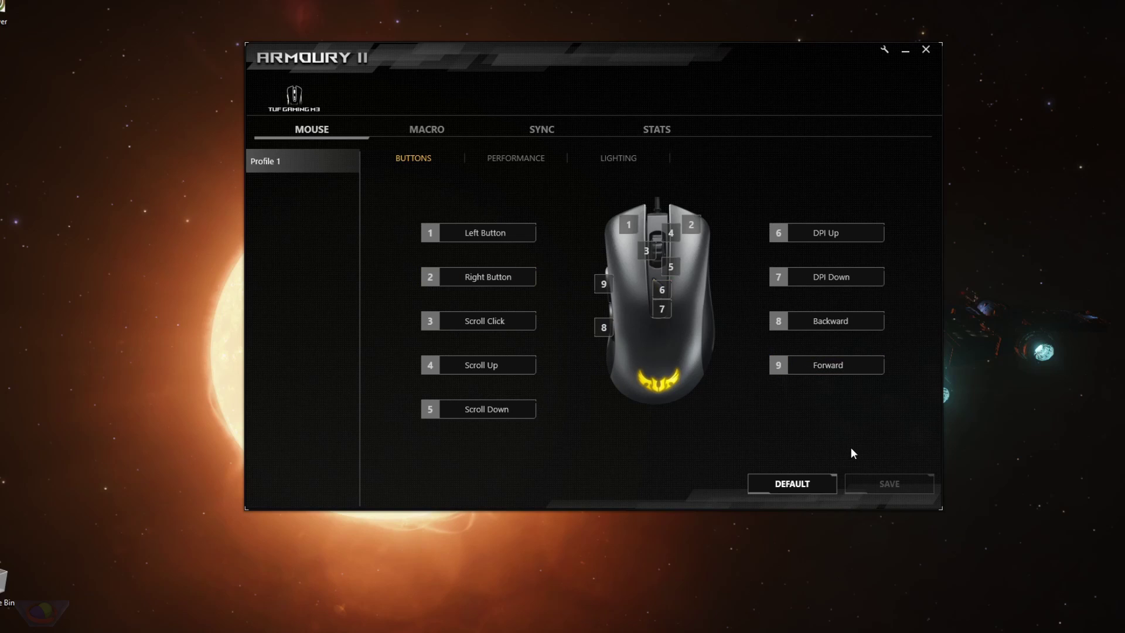
pyautogui.click(520, 158)
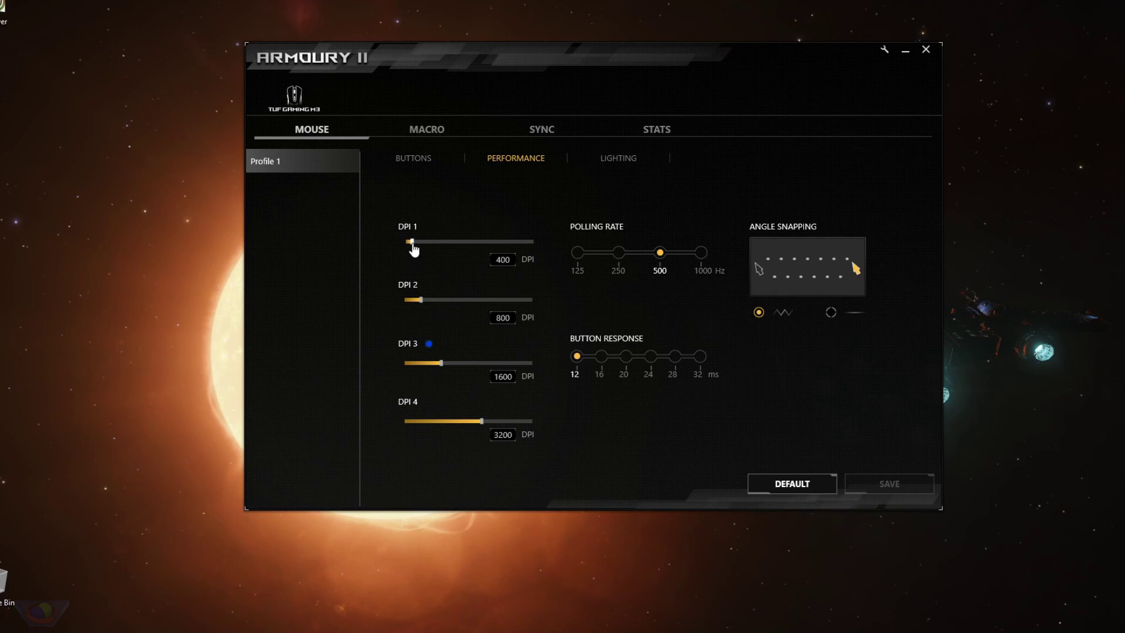
# Try DPI 1 slider values and toggle polling rate between 1000 Hz and 500 Hz, ending at 500 Hz.
pyautogui.moveTo(413, 249)
pyautogui.mouseDown()
pyautogui.moveTo(552, 252)
pyautogui.moveTo(416, 248)
pyautogui.mouseUp()
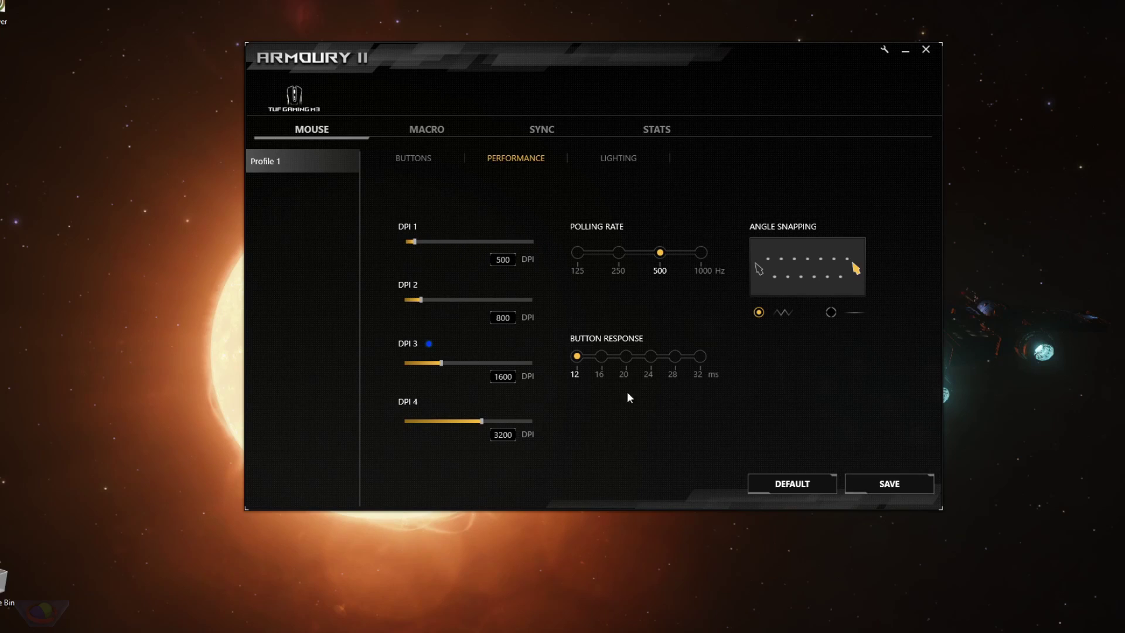
pyautogui.click(887, 488)
pyautogui.click(416, 164)
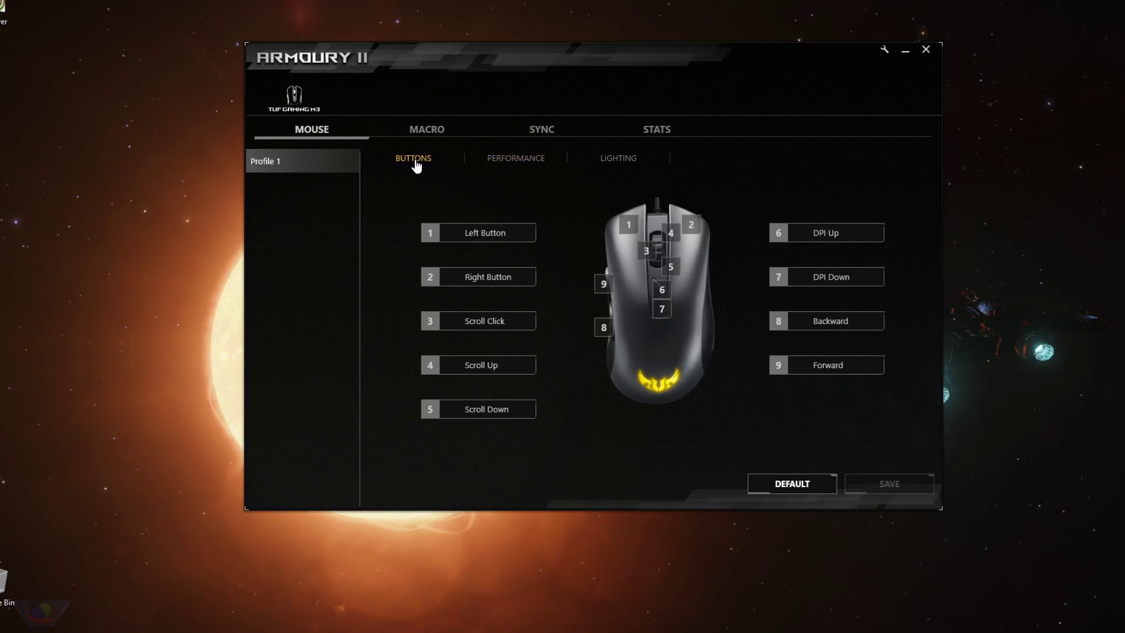
pyautogui.click(506, 157)
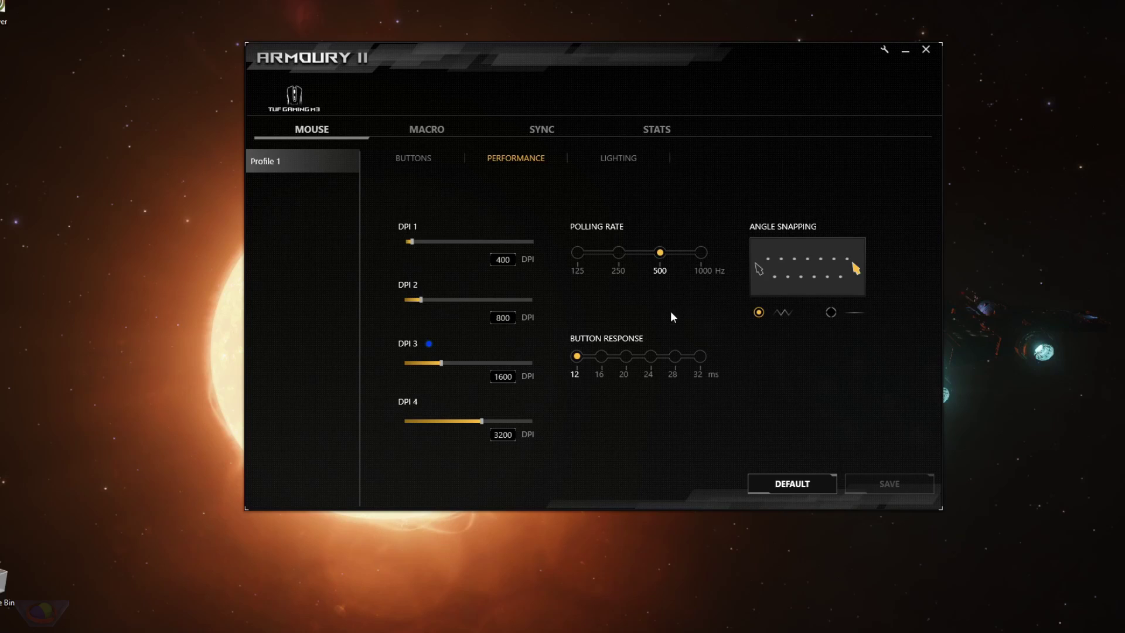
pyautogui.click(701, 253)
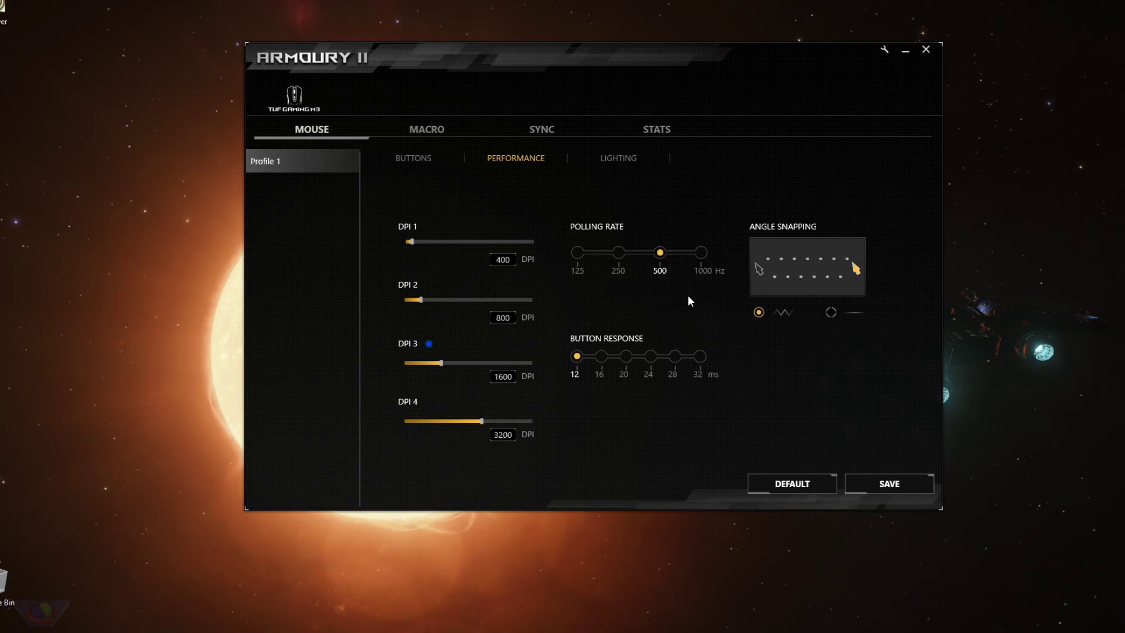
pyautogui.click(660, 257)
# Select straight-line angle snapping over the wavy option and launch Paint.
pyautogui.click(829, 313)
pyautogui.click(830, 312)
pyautogui.click(759, 313)
pyautogui.click(831, 314)
pyautogui.click(712, 617)
# Draw two horizontal lines in Paint, save angle snapping, then draw two more to compare.
pyautogui.moveTo(674, 72); pyautogui.dragTo(355, 71)
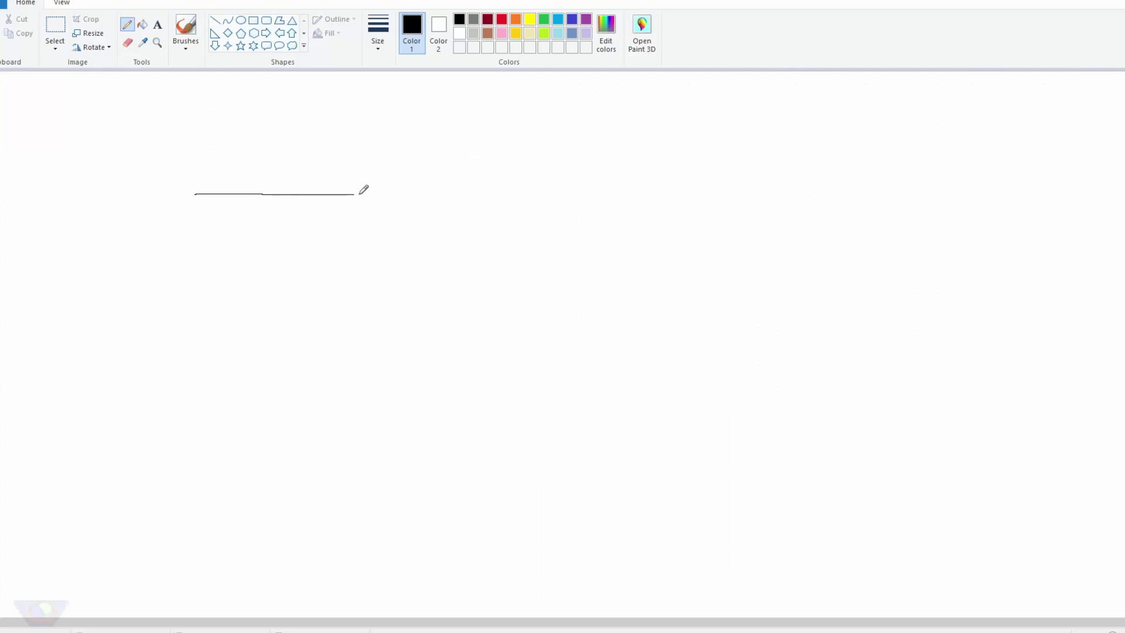
pyautogui.moveTo(359, 194); pyautogui.dragTo(994, 197)
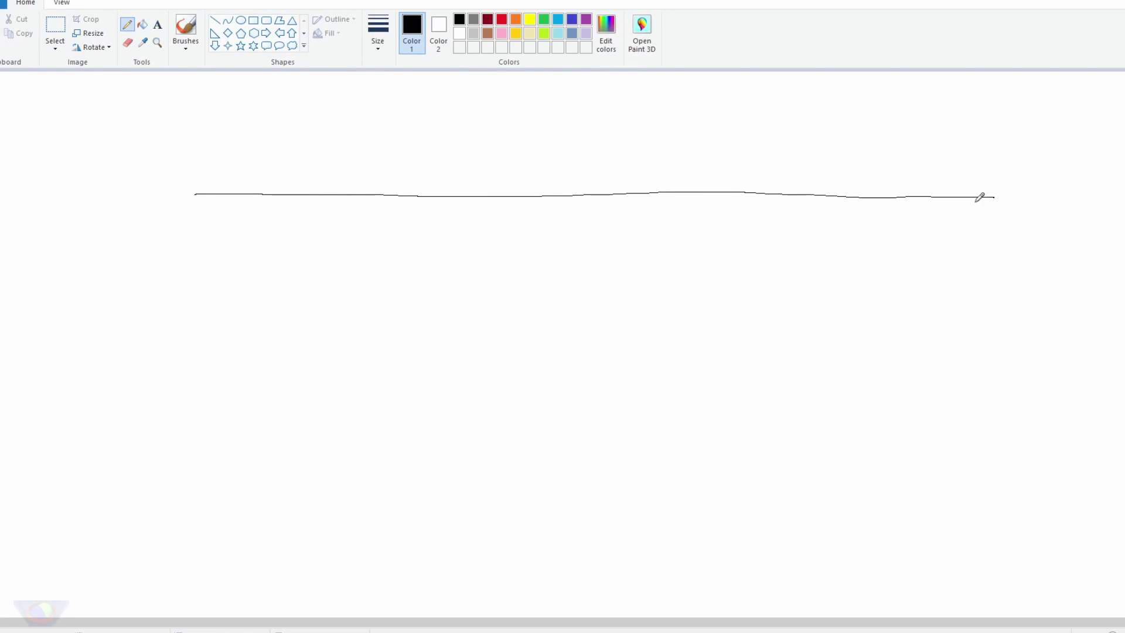
pyautogui.moveTo(212, 231); pyautogui.dragTo(1000, 230)
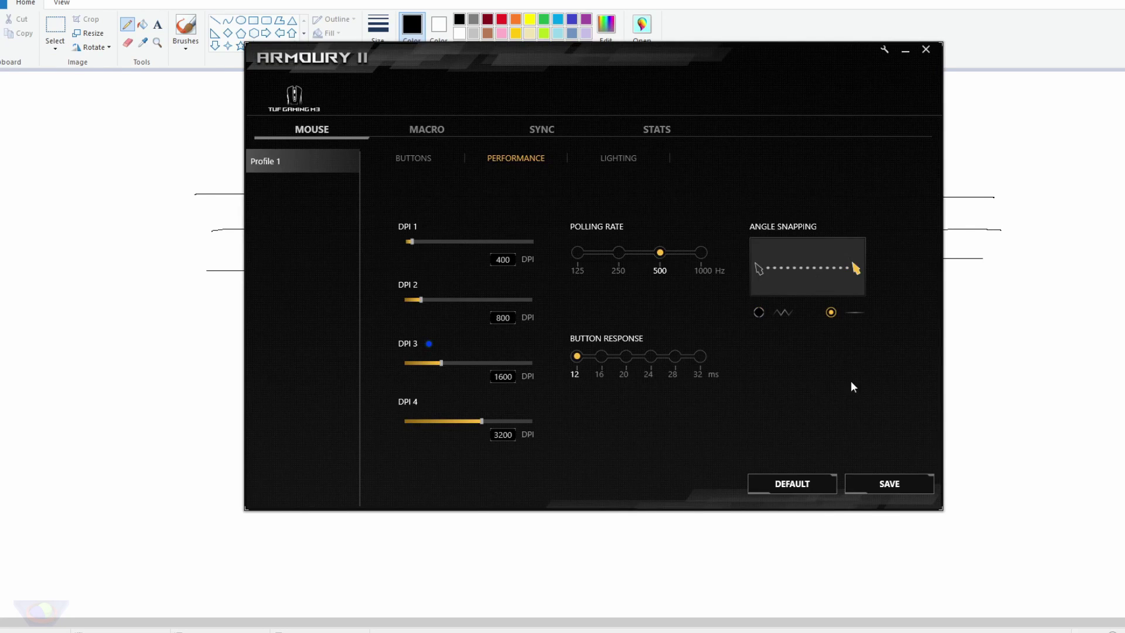
pyautogui.click(875, 486)
pyautogui.click(558, 38)
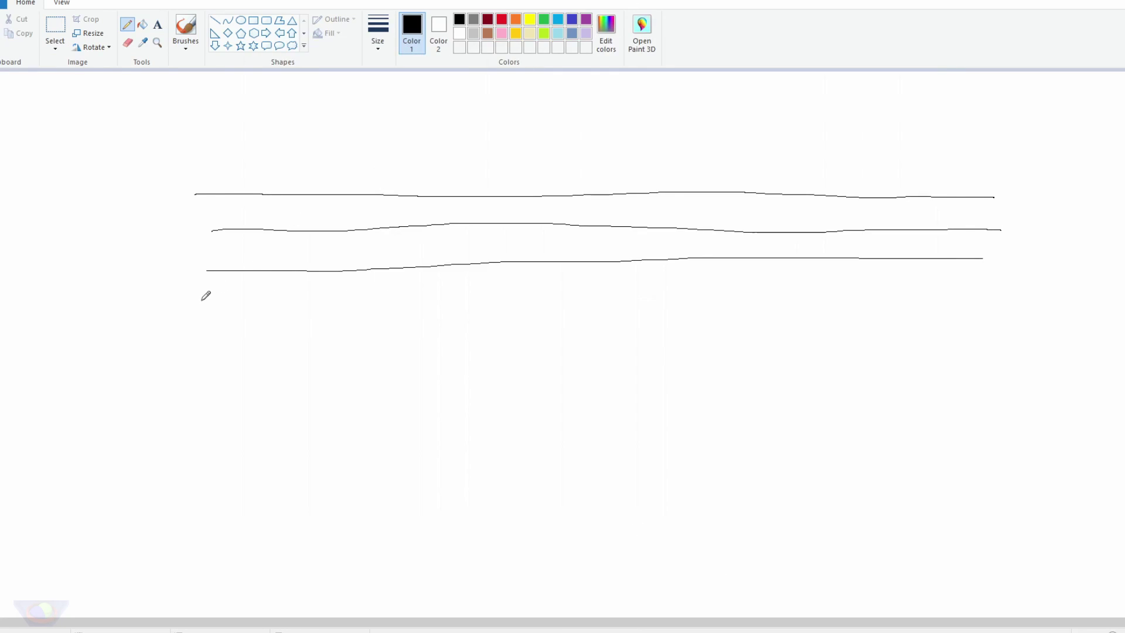
pyautogui.moveTo(201, 300); pyautogui.dragTo(337, 294)
pyautogui.moveTo(213, 323); pyautogui.dragTo(402, 324)
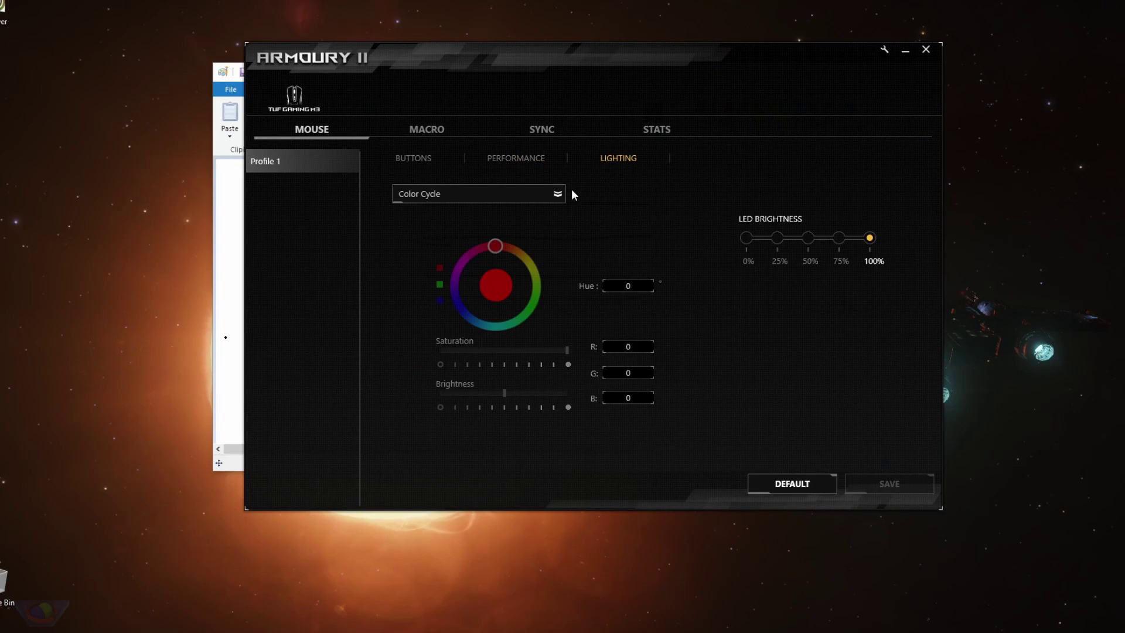
# Try the Static and Breathing lighting effects with a red-orange hue.
pyautogui.click(546, 200)
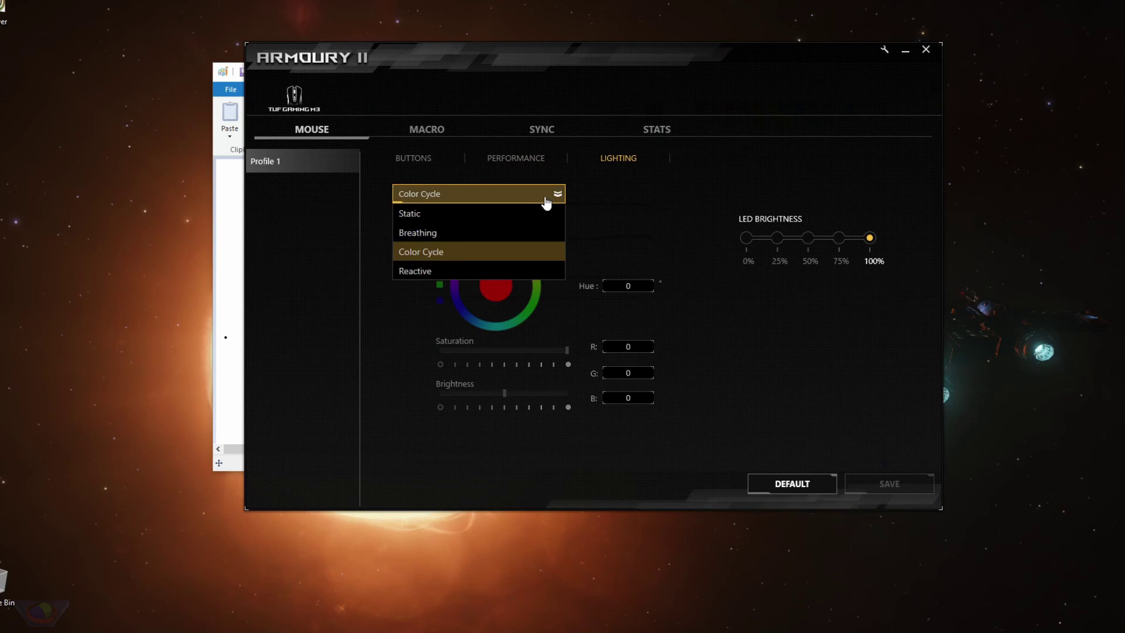
pyautogui.click(464, 222)
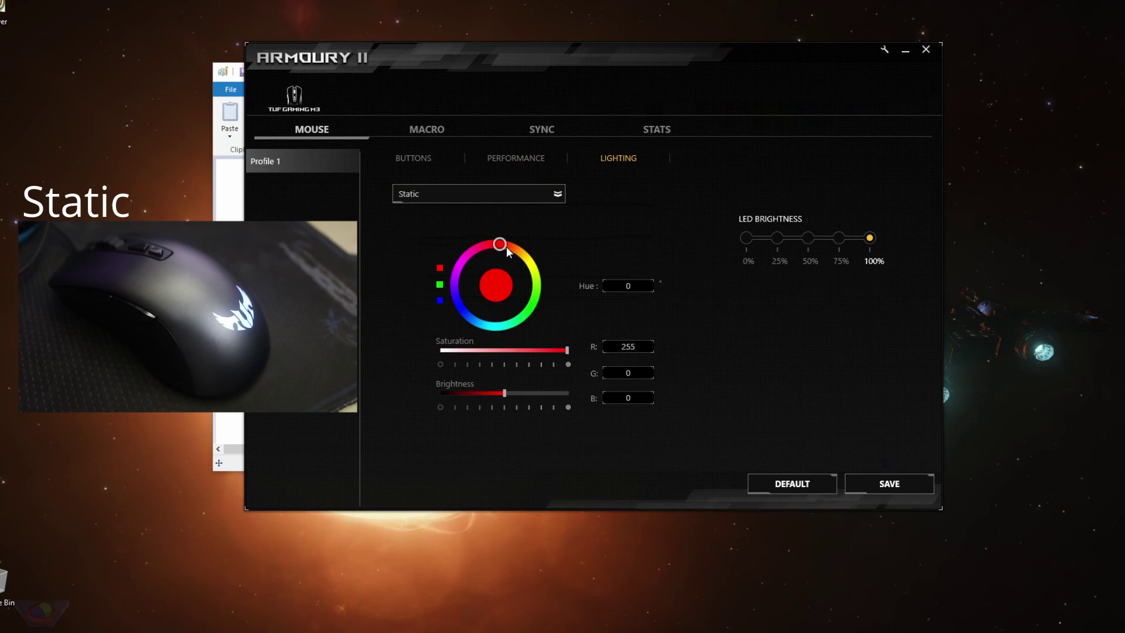
pyautogui.click(492, 193)
pyautogui.click(409, 235)
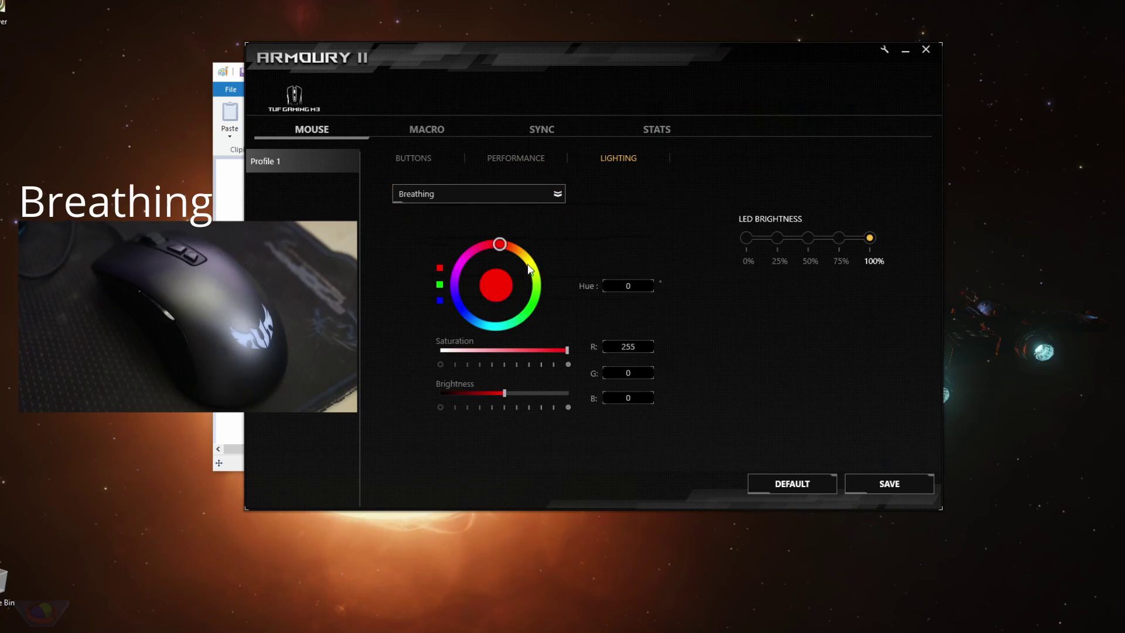
pyautogui.moveTo(508, 246)
pyautogui.mouseDown()
pyautogui.moveTo(530, 264)
pyautogui.moveTo(476, 250)
pyautogui.moveTo(536, 287)
pyautogui.moveTo(514, 256)
pyautogui.moveTo(514, 323)
pyautogui.moveTo(487, 333)
pyautogui.moveTo(509, 249)
pyautogui.mouseUp()
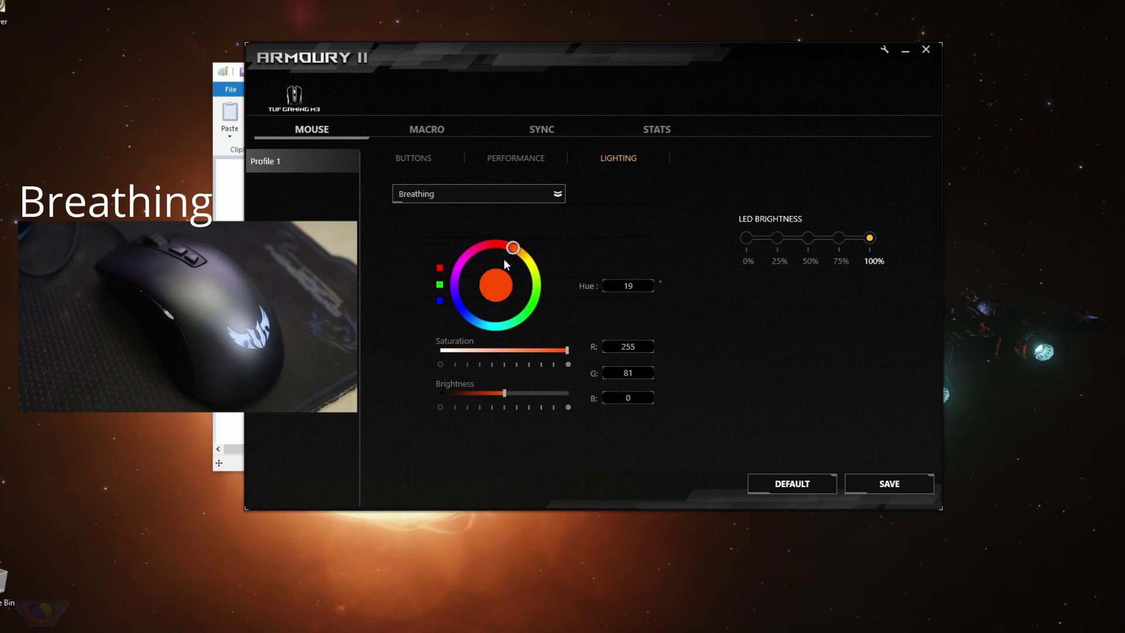
pyautogui.click(778, 254)
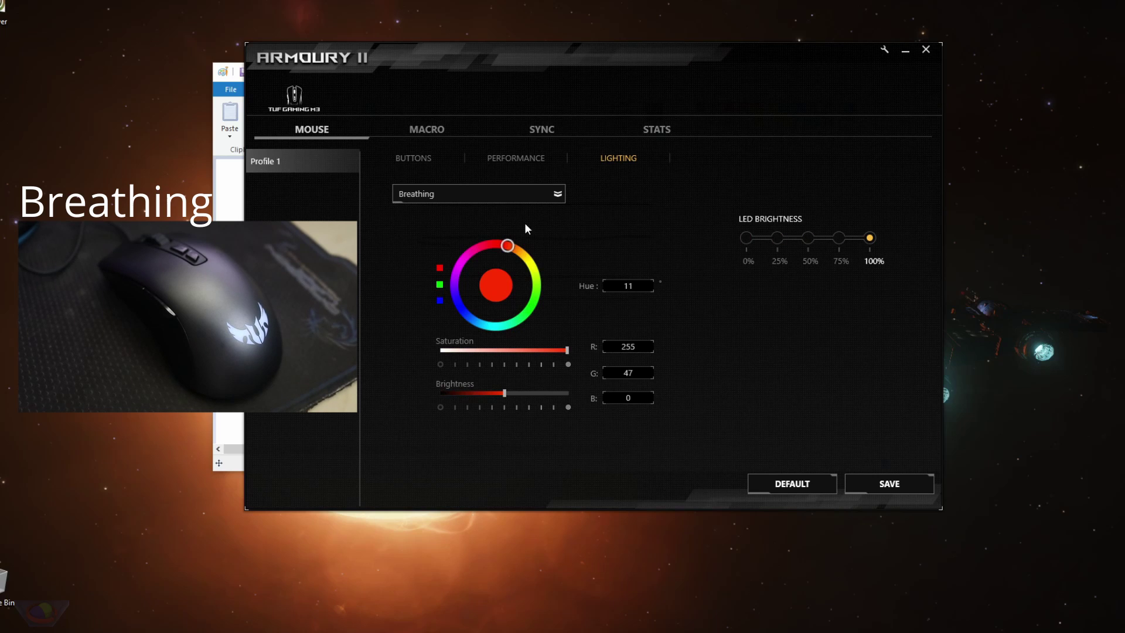
# Switch the mouse lighting to Color Cycle and bring up the macro editor.
pyautogui.click(504, 194)
pyautogui.click(491, 251)
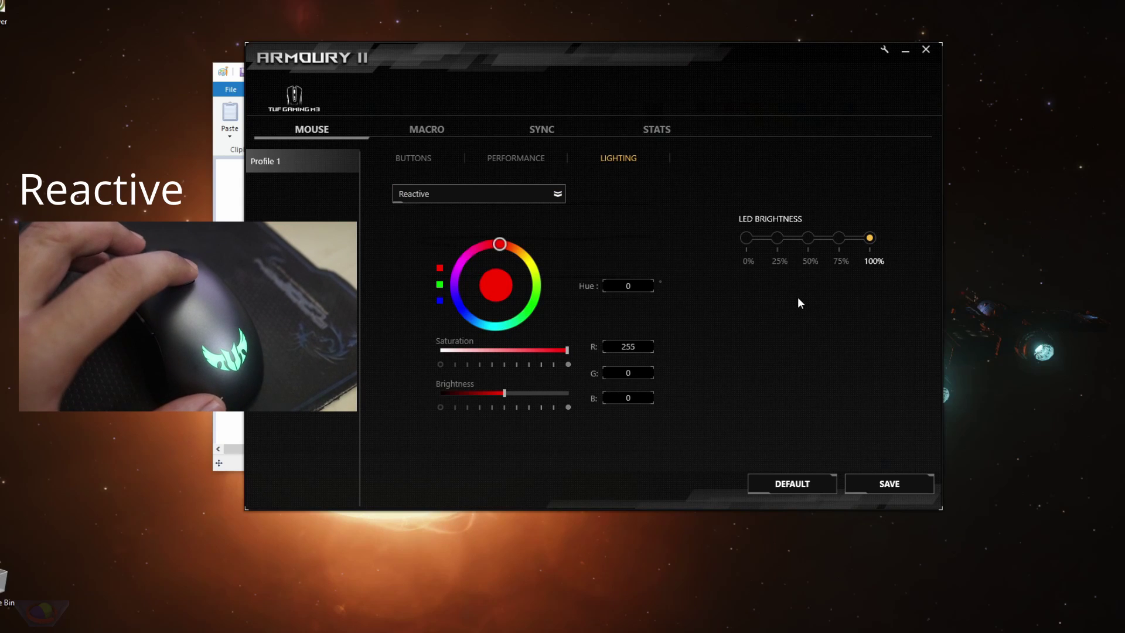
pyautogui.click(426, 129)
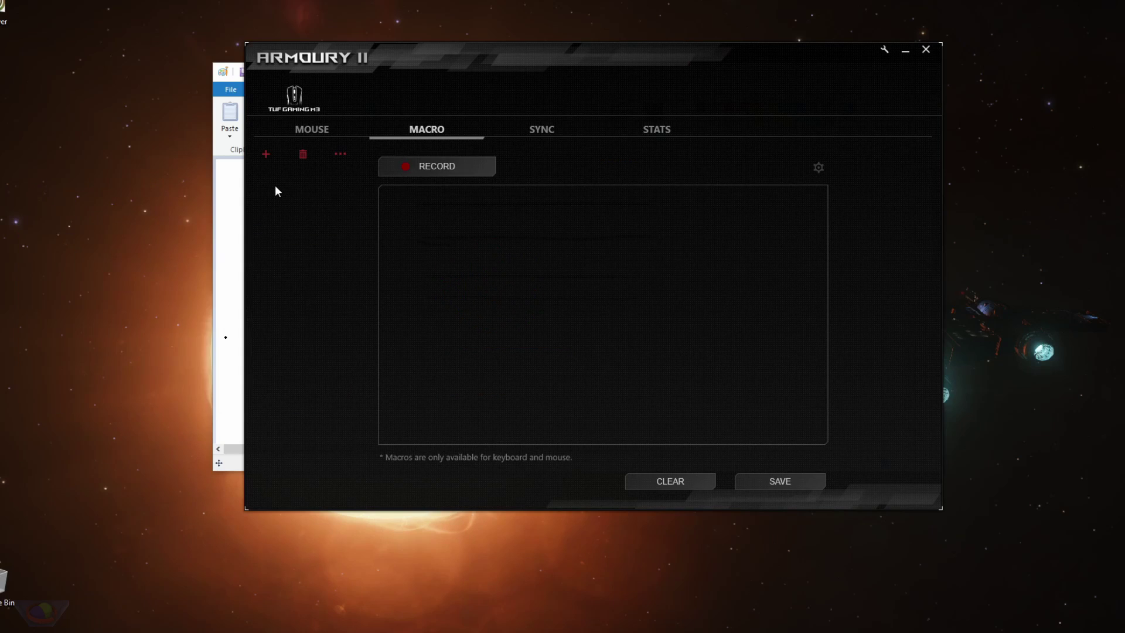
# Add MACRO01 and record a trial sequence of keys 3, 4, 5, 6, v, n, b, x, z, c, y, i, u.
pyautogui.click(265, 154)
pyautogui.click(448, 172)
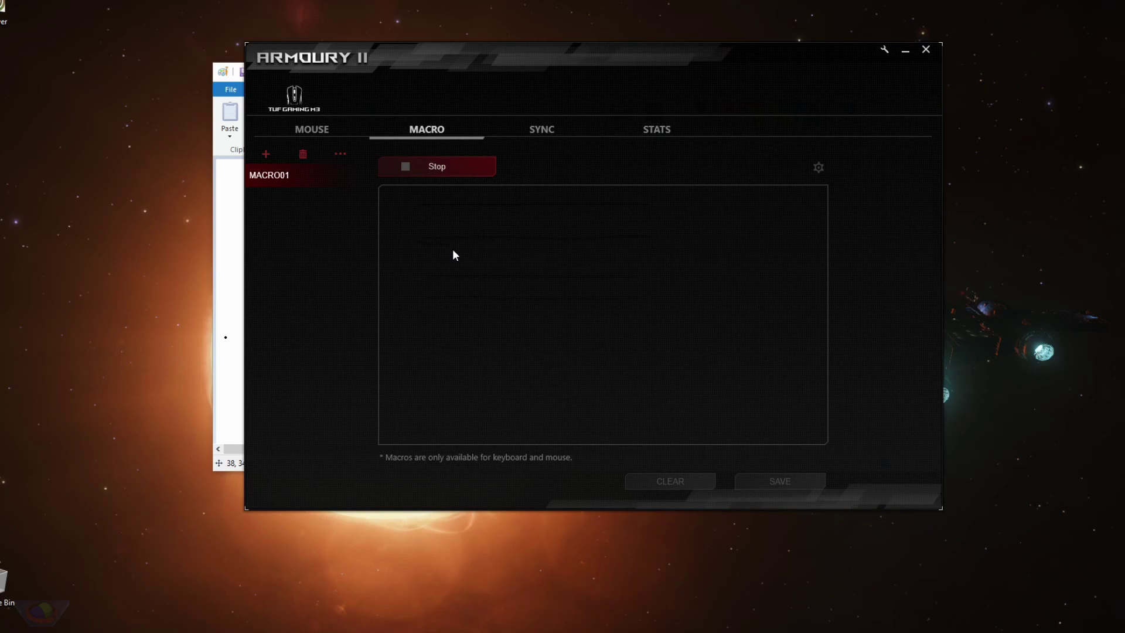
pyautogui.press('3')
pyautogui.press('4')
pyautogui.press('5')
pyautogui.press('6')
pyautogui.press('3')
pyautogui.press('4')
pyautogui.press('5')
pyautogui.press('6')
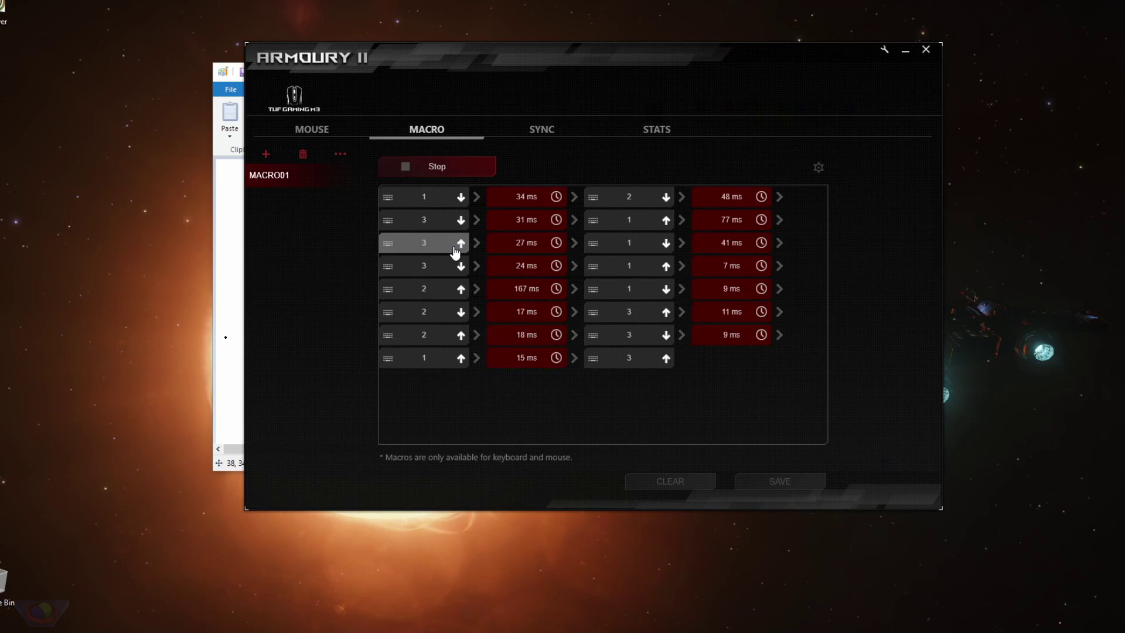
pyautogui.press('v')
pyautogui.press('n')
pyautogui.press('b')
pyautogui.press('v')
pyautogui.press('n')
pyautogui.press('b')
pyautogui.press('v')
pyautogui.press('b')
pyautogui.press('x')
pyautogui.press('z')
pyautogui.press('c')
pyautogui.press('v')
pyautogui.press('z')
pyautogui.press('c')
pyautogui.press('x')
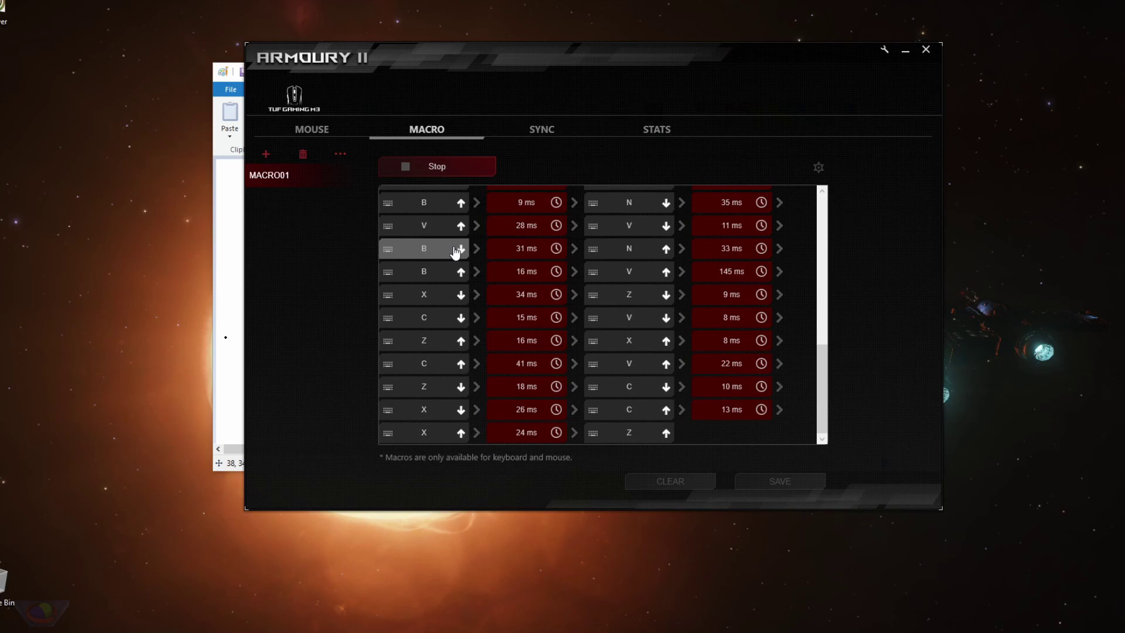
pyautogui.press('y')
pyautogui.press('i')
pyautogui.press('y')
pyautogui.press('u')
pyautogui.press('i')
pyautogui.press('y')
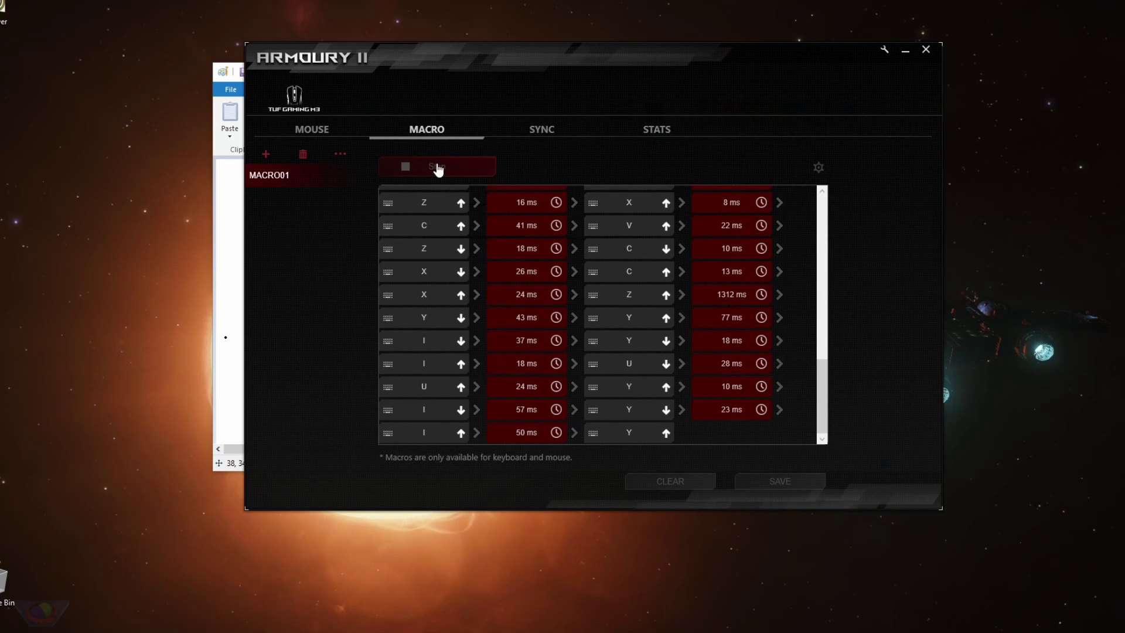
pyautogui.click(434, 171)
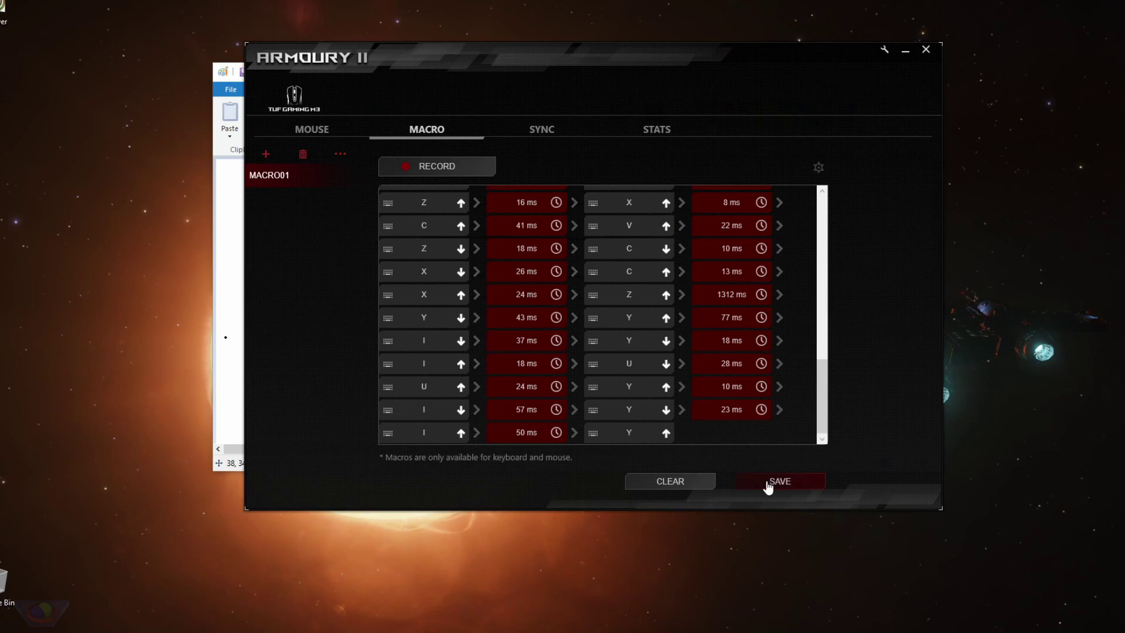
# Clear MACRO01's events and re-record it as A, D and S key presses.
pyautogui.click(660, 490)
pyautogui.click(457, 177)
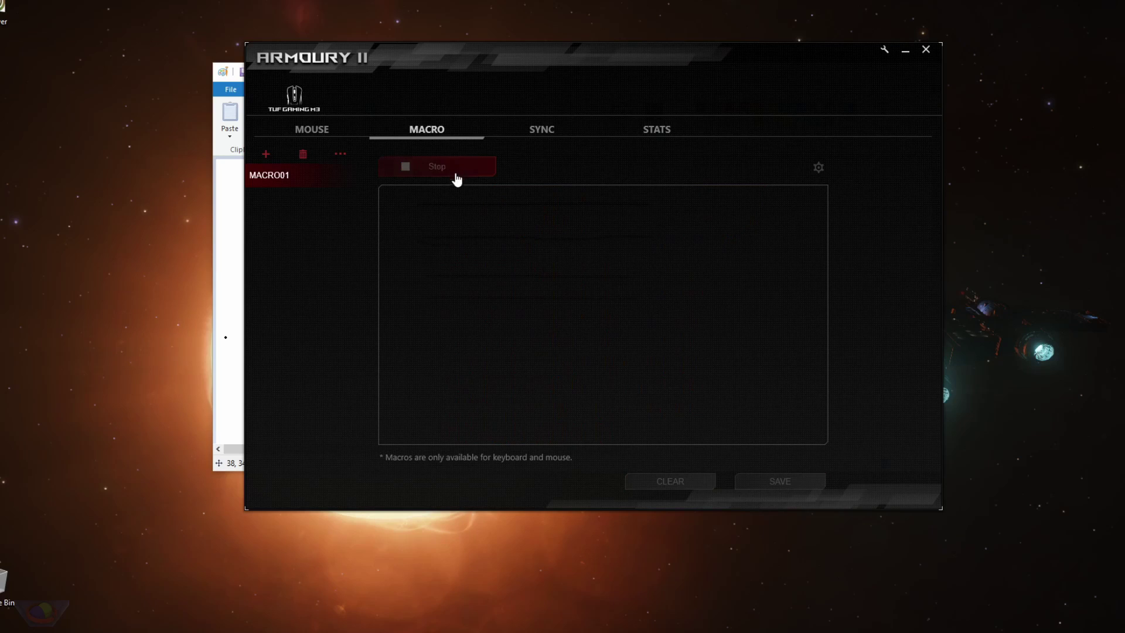
pyautogui.press('a')
pyautogui.press('d')
pyautogui.press('s')
pyautogui.press('s')
pyautogui.press('a')
pyautogui.press('d')
pyautogui.press('a')
pyautogui.press('s')
pyautogui.press('d')
pyautogui.press('s')
pyautogui.press('d')
pyautogui.click(447, 170)
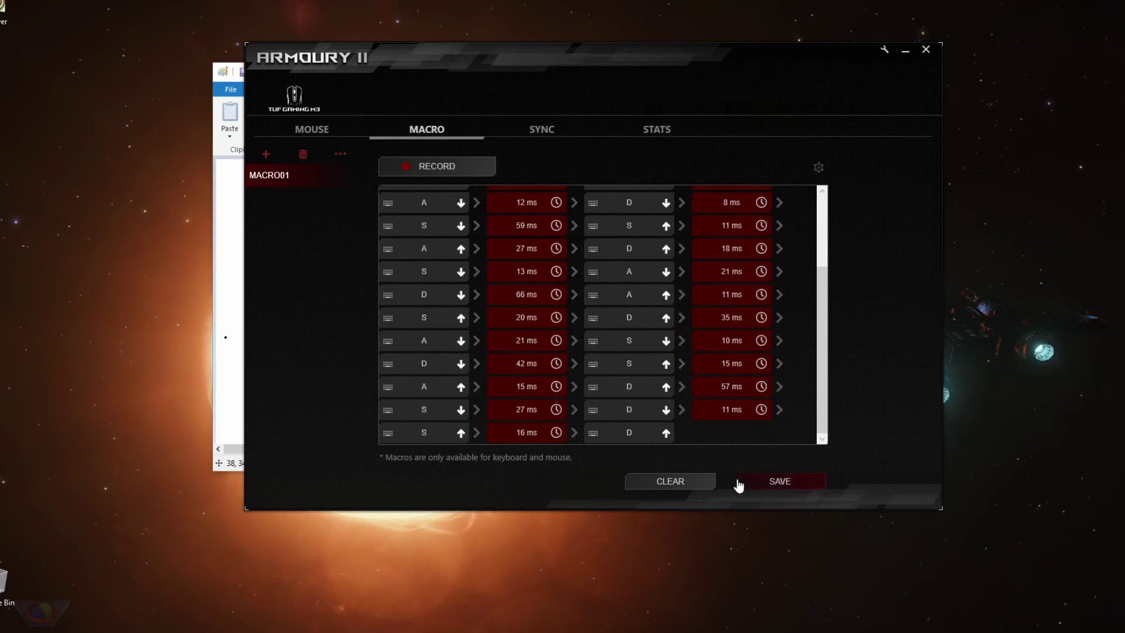
# Delete MACRO01 and save the now-empty macro list.
pyautogui.click(302, 155)
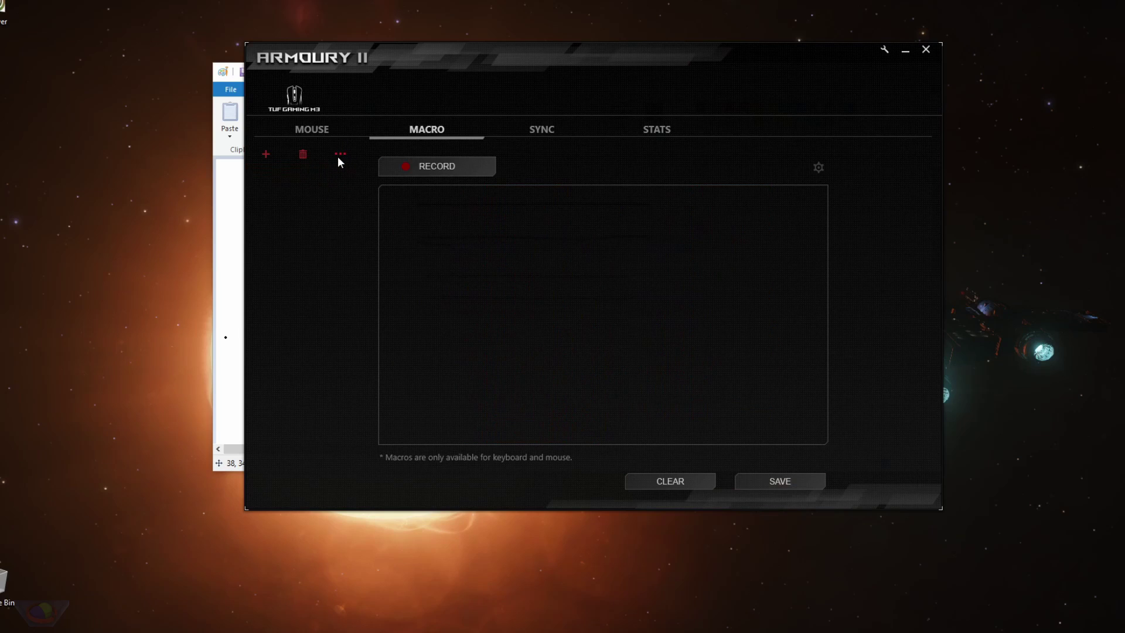
pyautogui.click(340, 155)
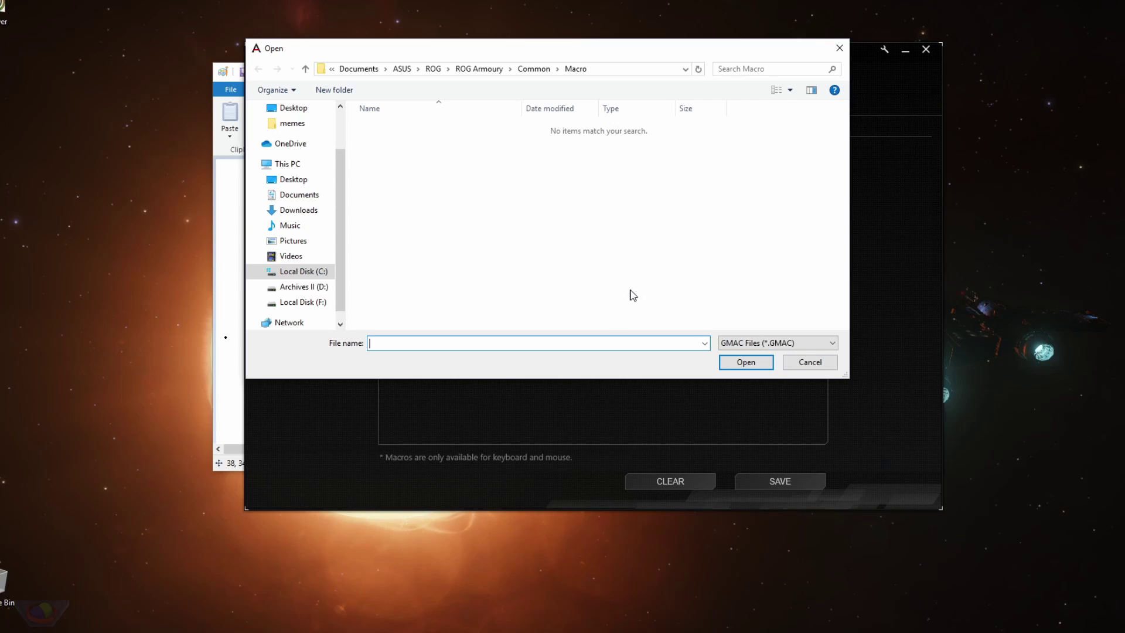
pyautogui.click(810, 362)
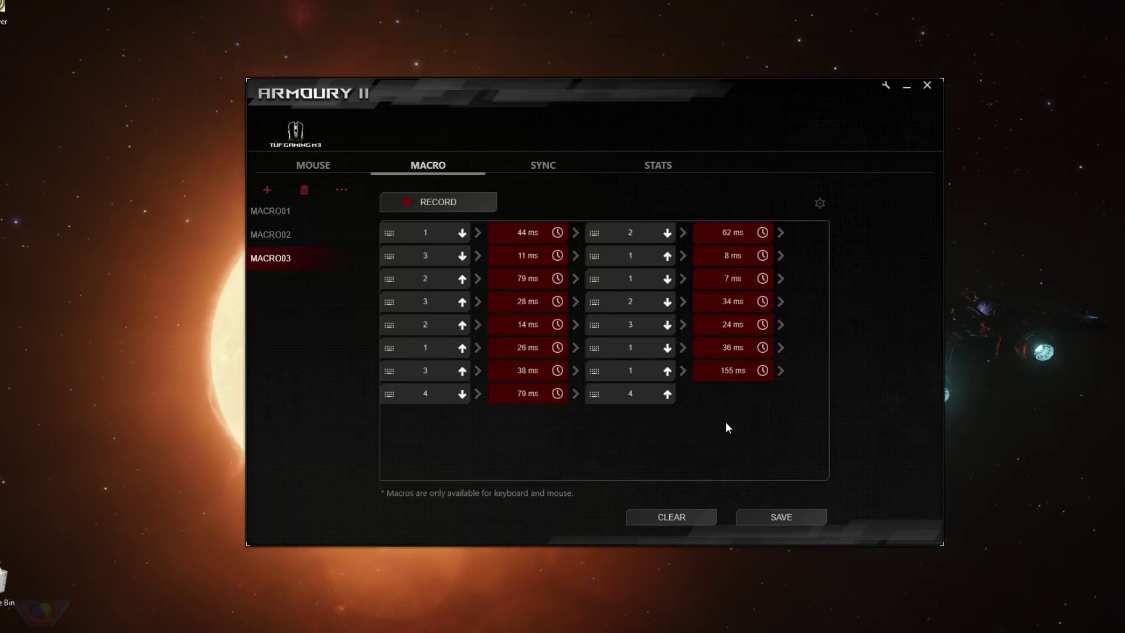
pyautogui.click(781, 518)
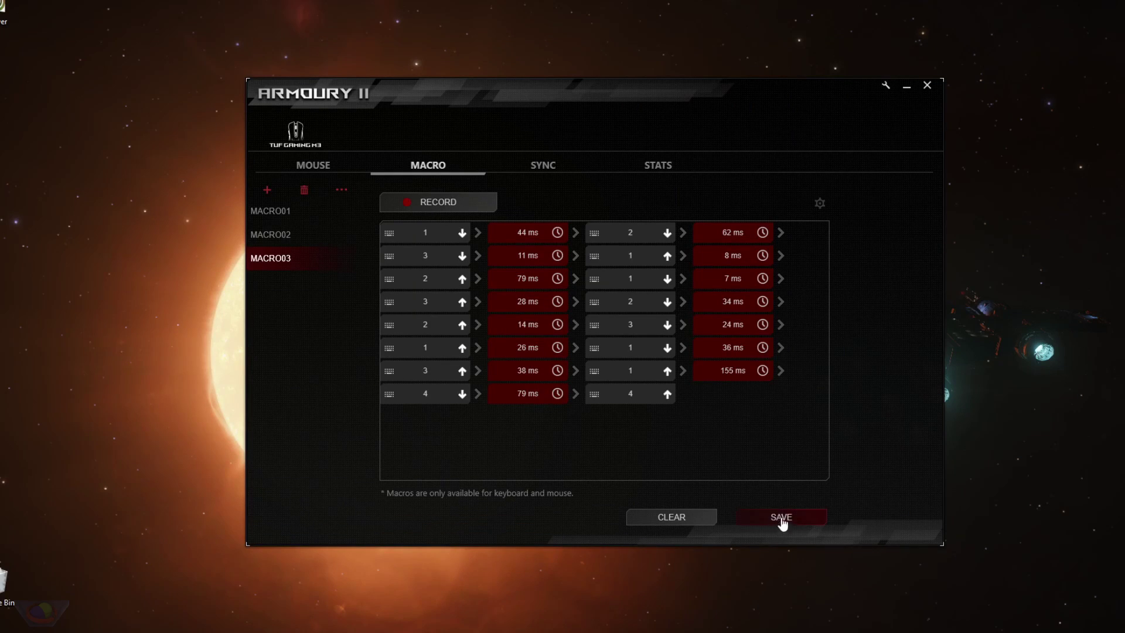
# Browse MACRO01–03.GMAC in the import browser, cancel without importing, and show the recording options.
pyautogui.click(341, 191)
pyautogui.click(437, 176)
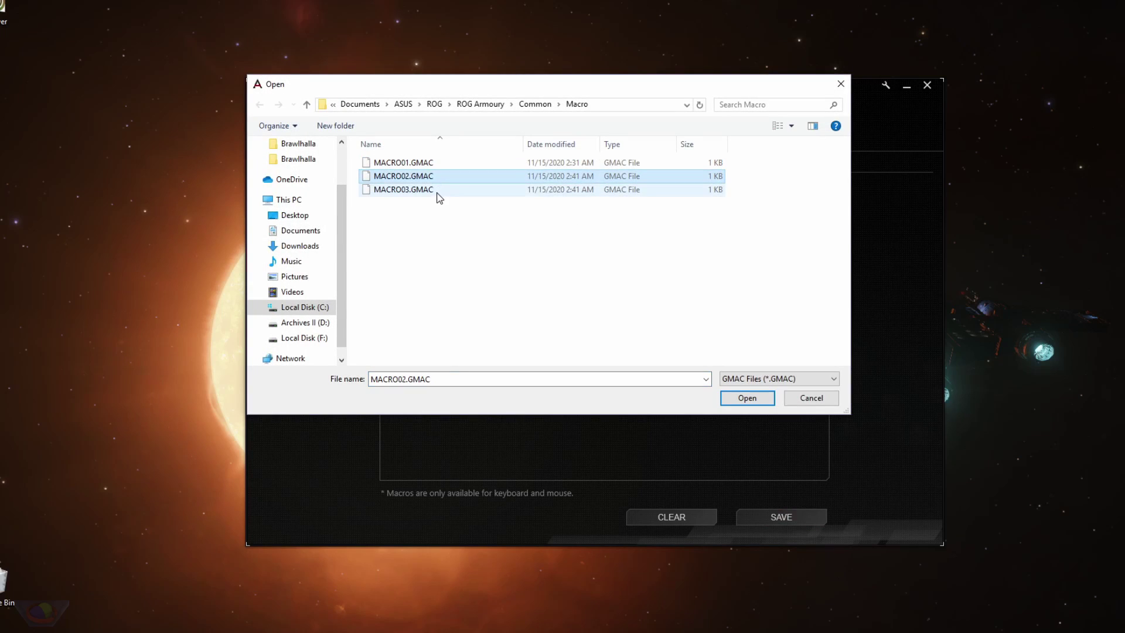
pyautogui.click(441, 166)
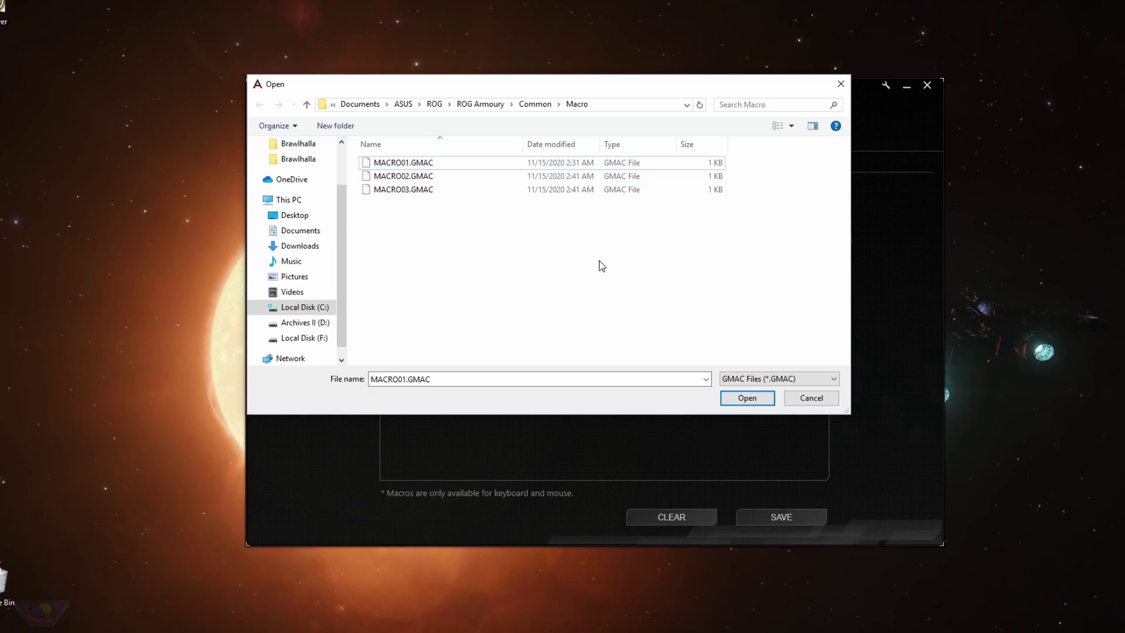
pyautogui.moveTo(600, 265); pyautogui.dragTo(412, 176)
pyautogui.click(440, 218)
pyautogui.click(423, 177)
pyautogui.press('Up')
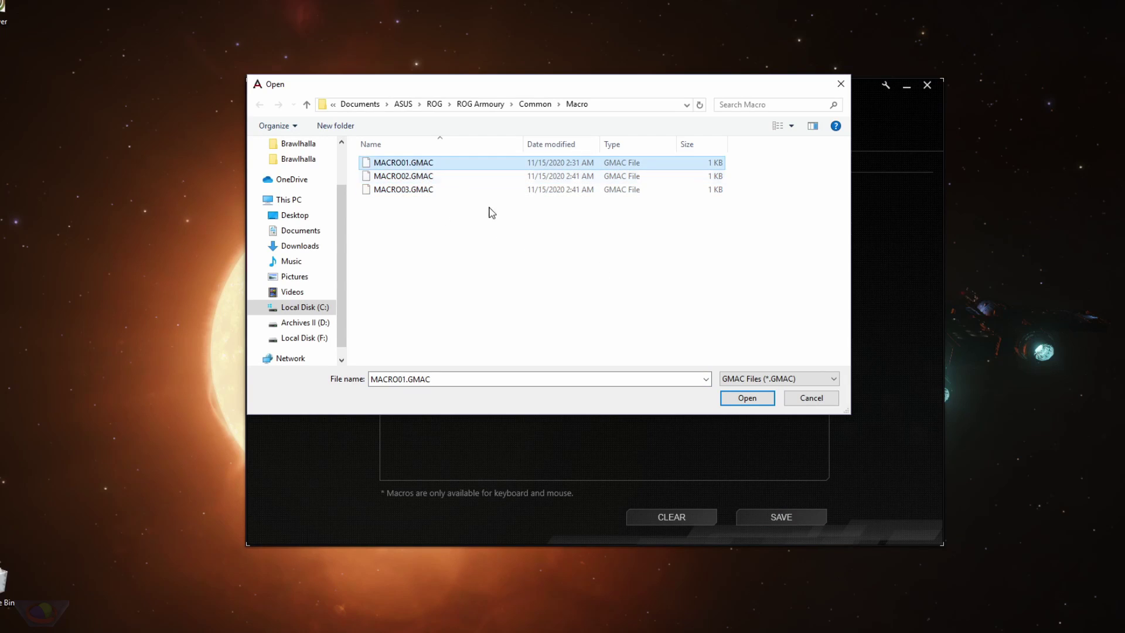
pyautogui.click(444, 241)
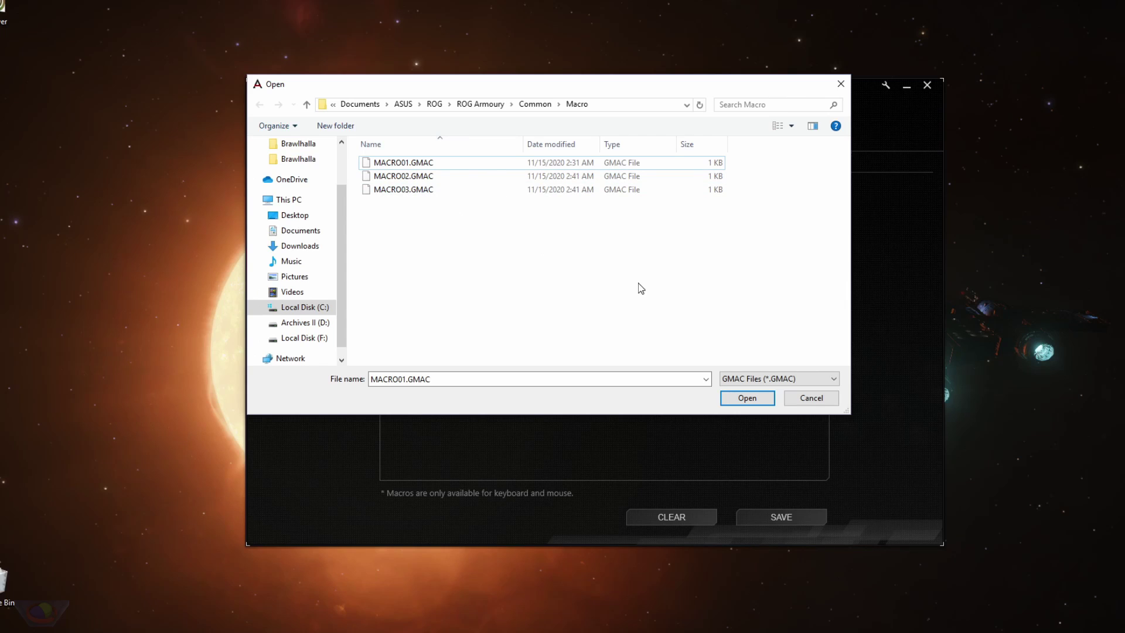
pyautogui.press('Escape')
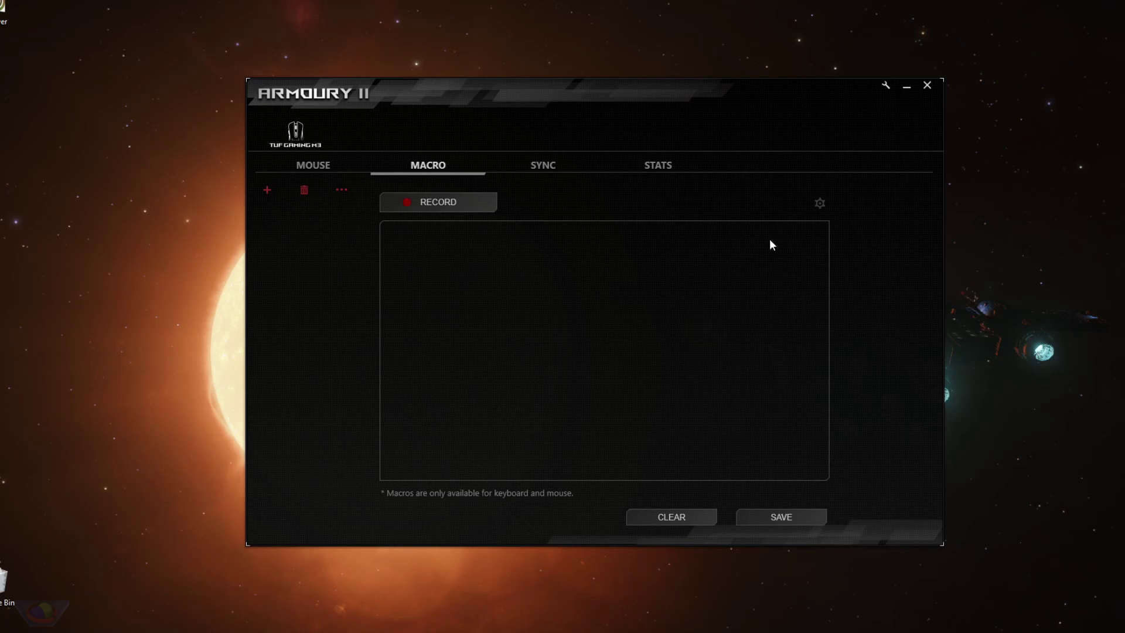
pyautogui.click(819, 204)
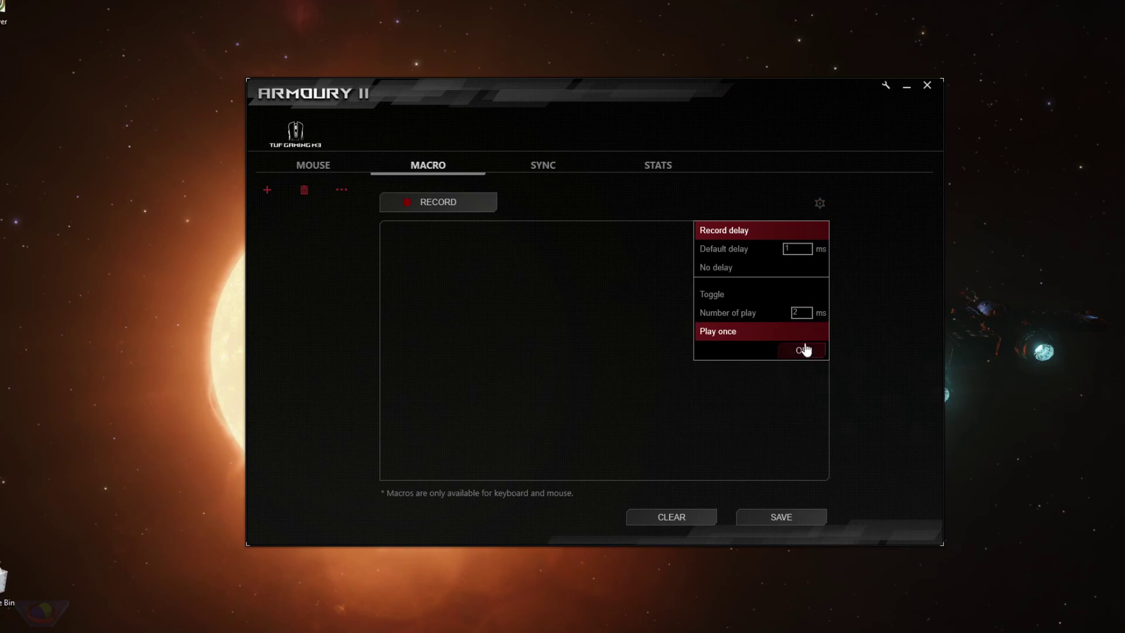
# With a 1 ms default delay, record presses of key 1 and a left click into MACRO01.
pyautogui.click(733, 249)
pyautogui.click(753, 273)
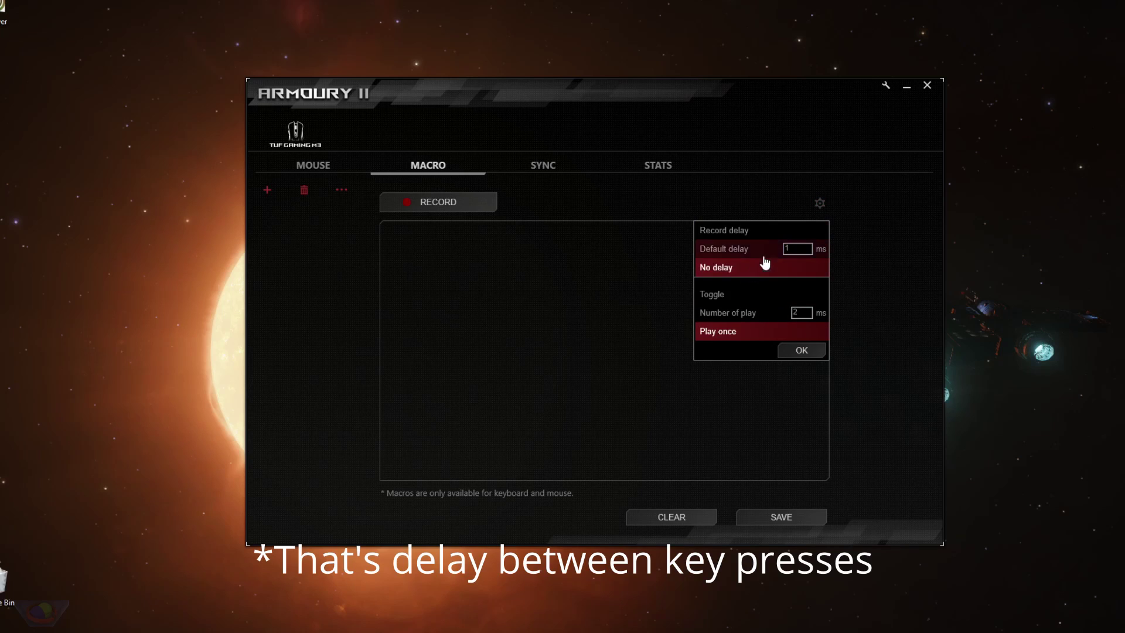
pyautogui.click(746, 249)
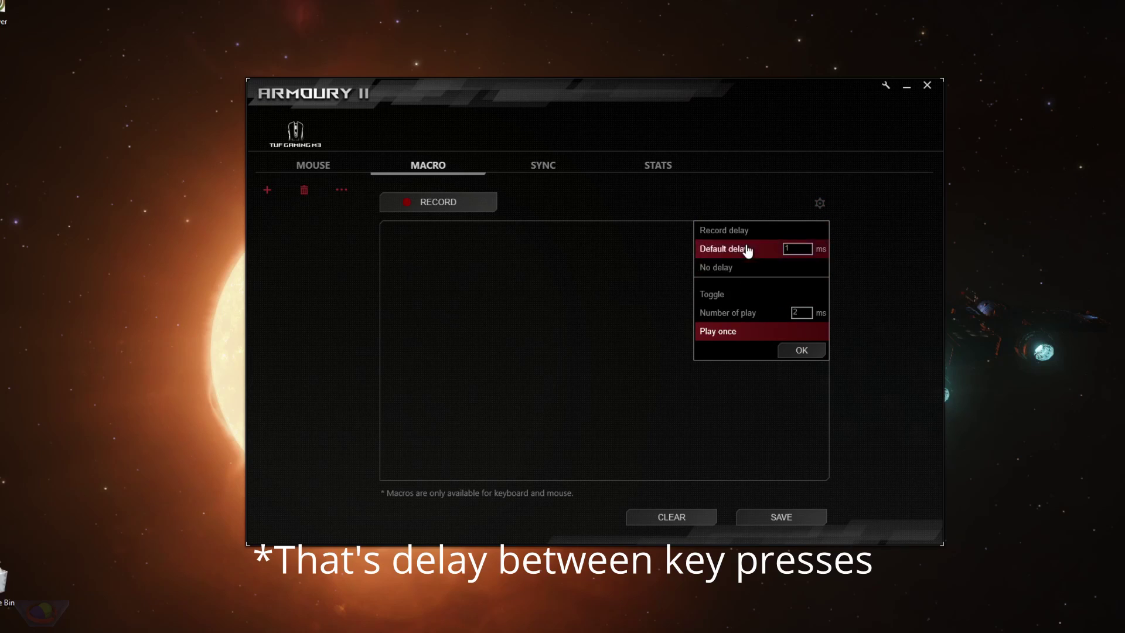
pyautogui.click(802, 352)
pyautogui.click(423, 201)
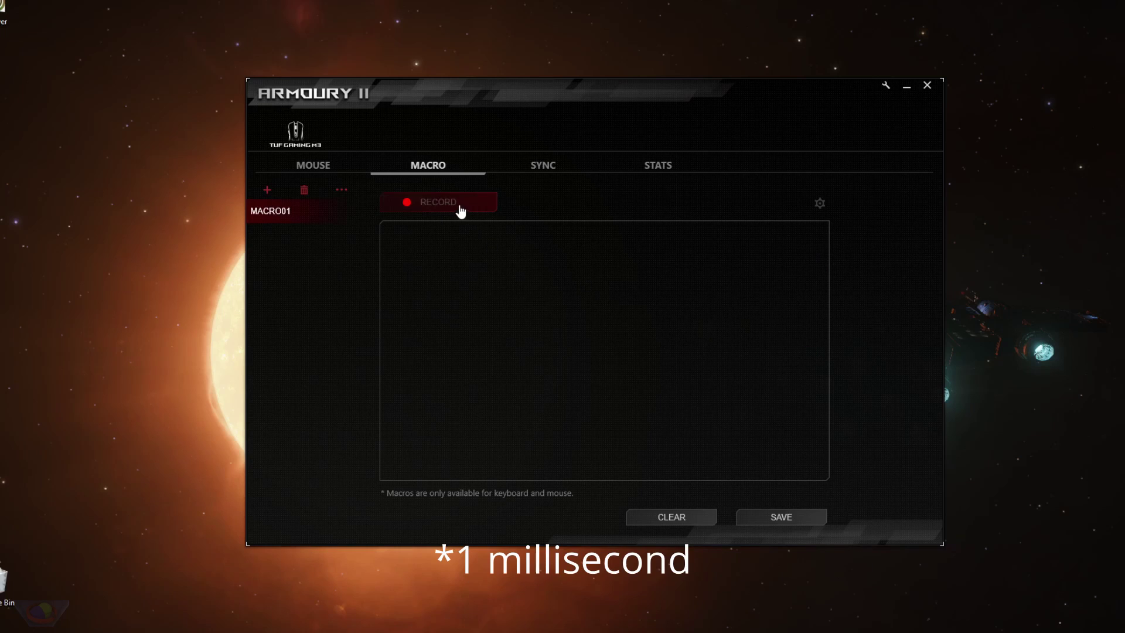
pyautogui.press('1')
pyautogui.press('1')
pyautogui.press('1')
pyautogui.press('1')
pyautogui.press('1')
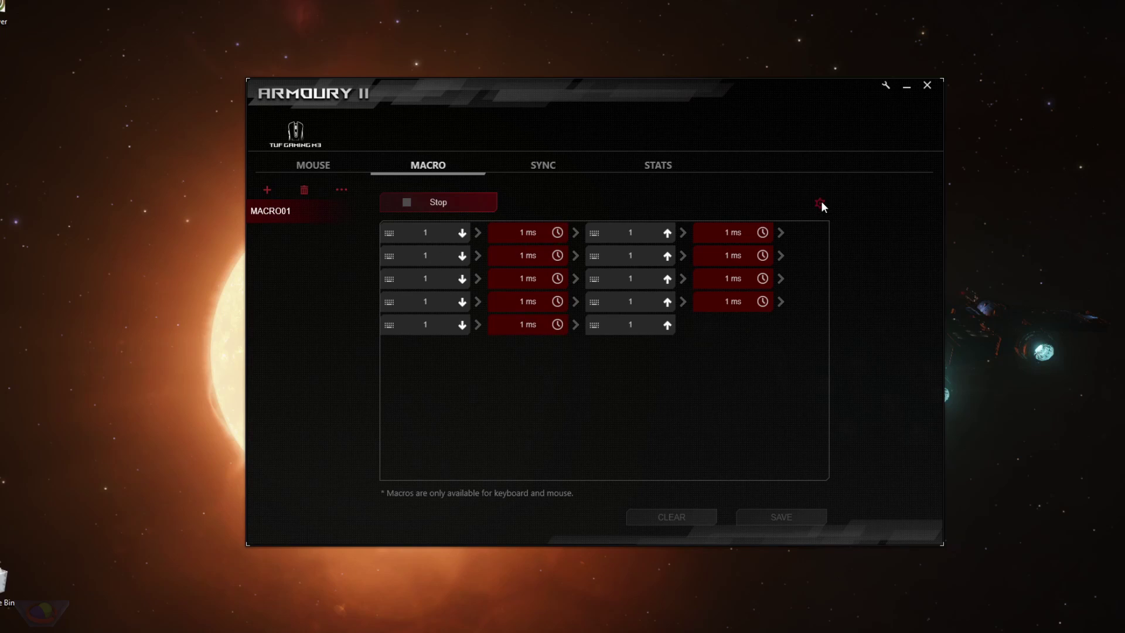
pyautogui.click(820, 201)
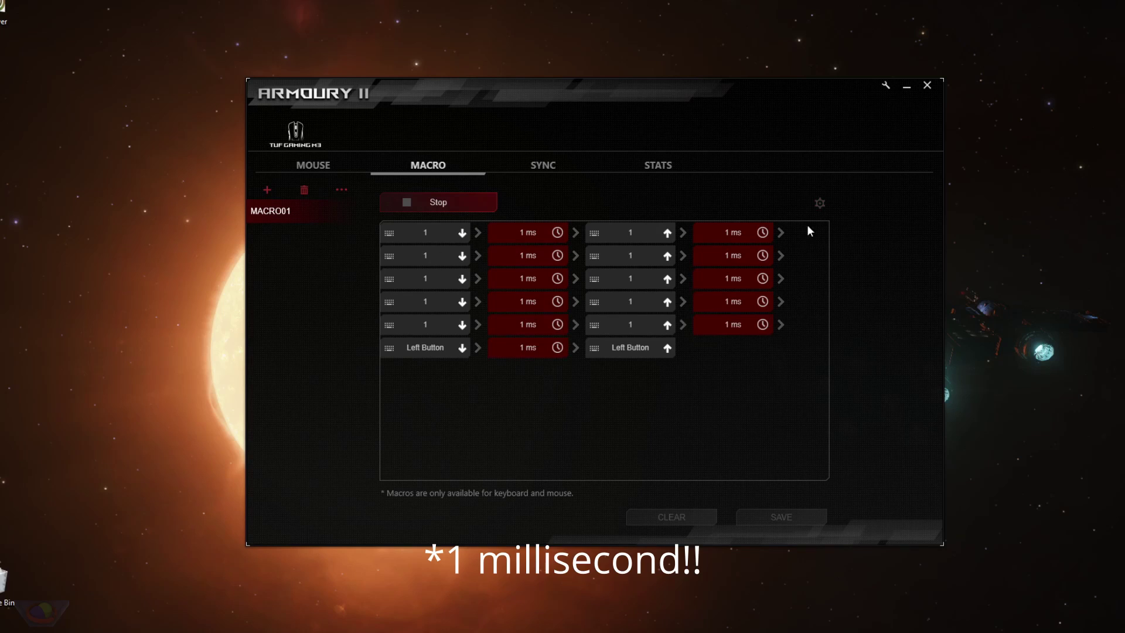
pyautogui.click(438, 201)
# Switch recording to No delay and record more key 1 presses and a left click.
pyautogui.click(820, 204)
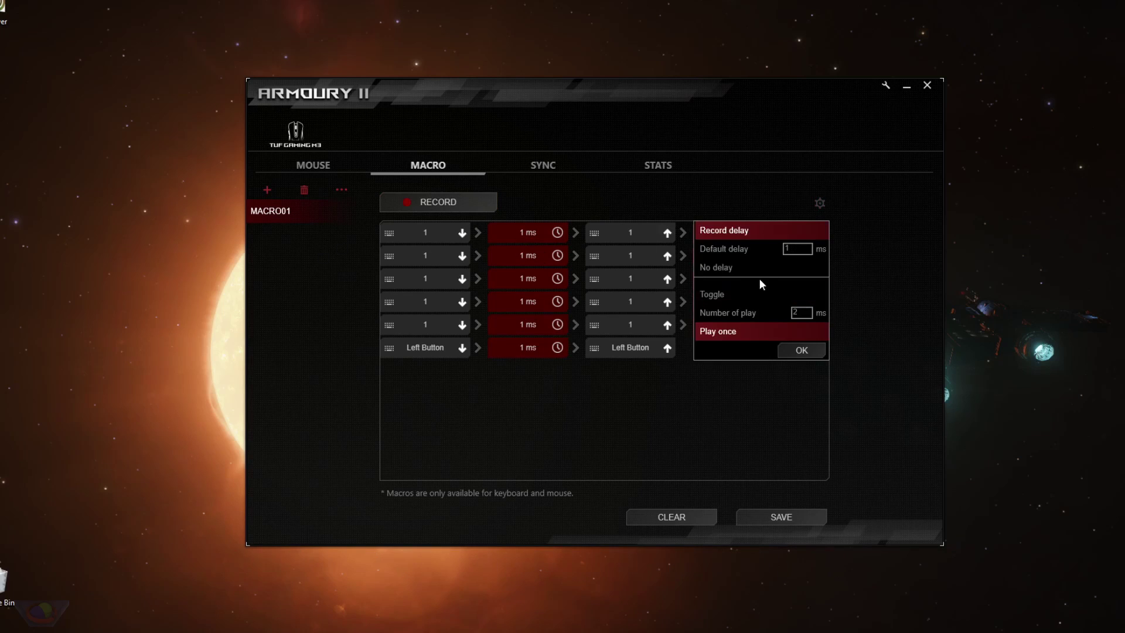
pyautogui.click(737, 268)
pyautogui.click(801, 349)
pyautogui.click(438, 202)
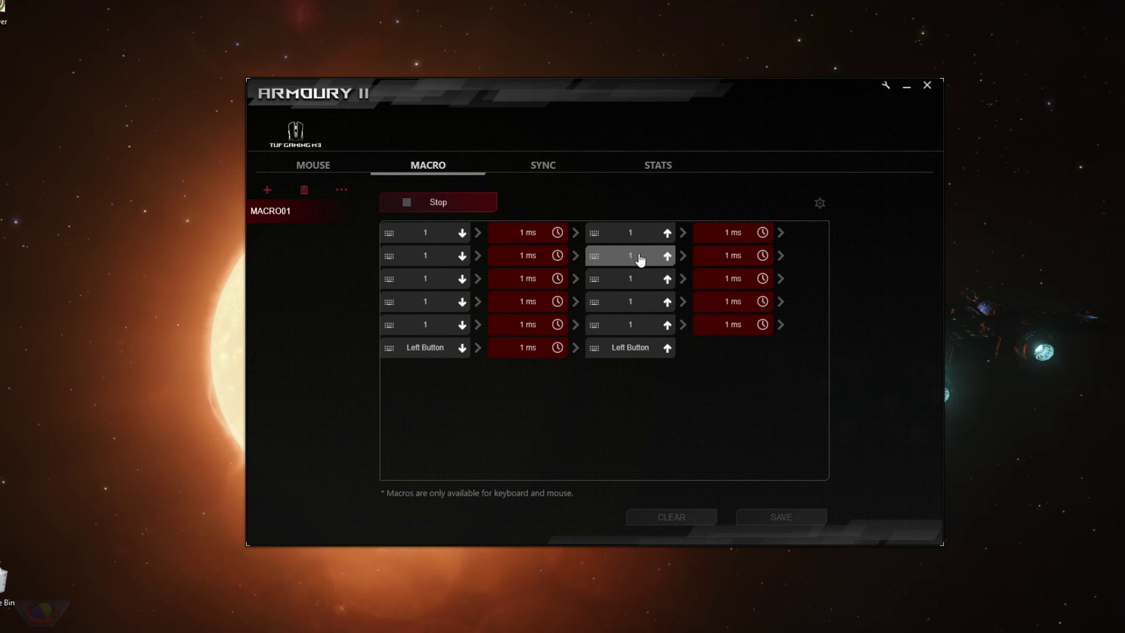
pyautogui.press('1')
pyautogui.press('1')
pyautogui.press('1')
pyautogui.press('1')
pyautogui.press('1')
pyautogui.press('1')
pyautogui.press('1')
pyautogui.press('1')
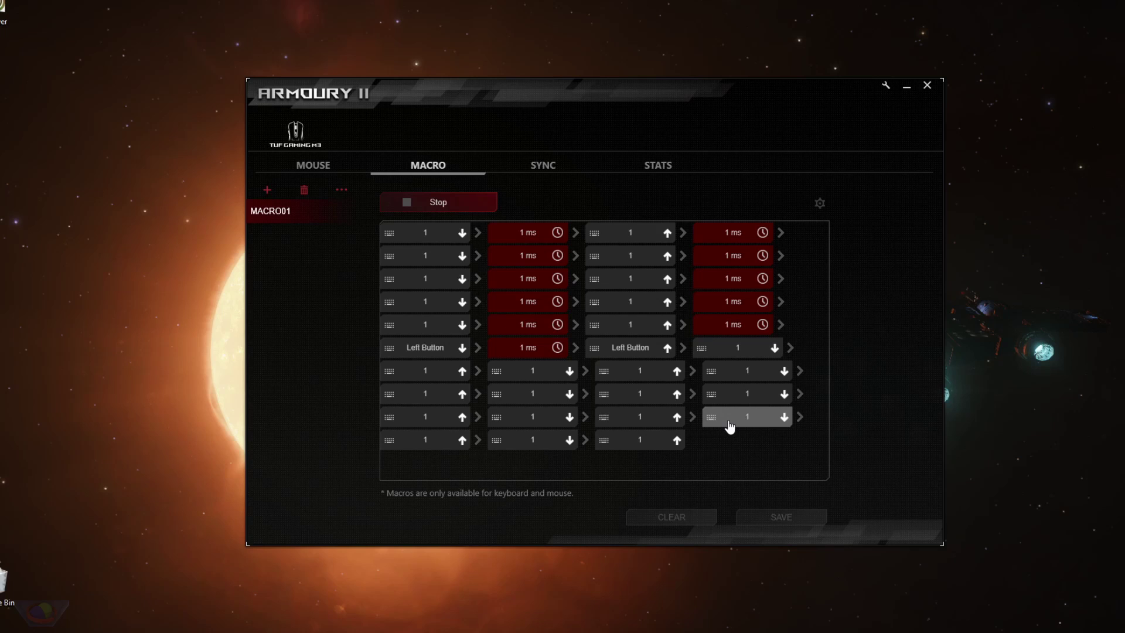
pyautogui.click(451, 205)
# Set MACRO01's playback mode to Toggle.
pyautogui.click(820, 202)
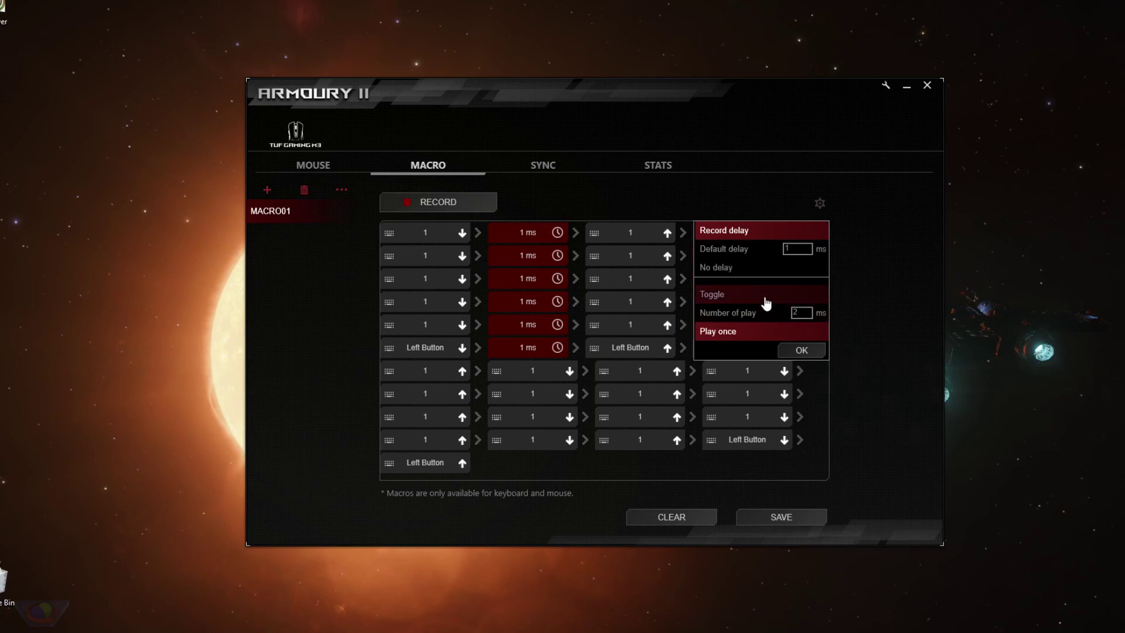
pyautogui.click(765, 297)
pyautogui.click(801, 350)
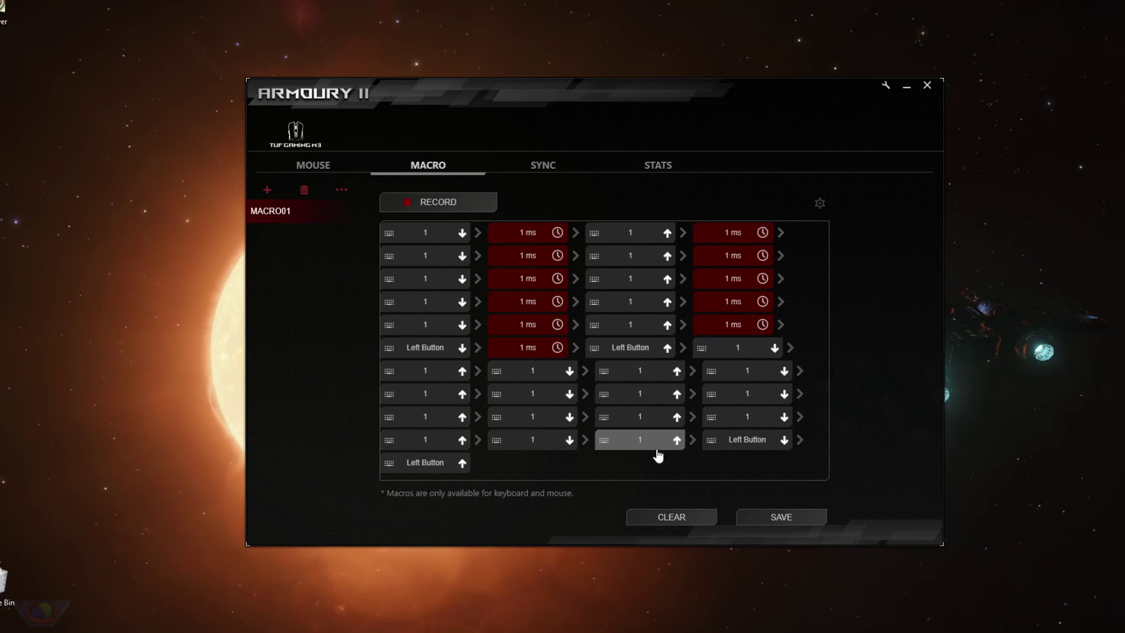
# Clear MACRO01's events and re-record a single key 1 press, released 58 ms later.
pyautogui.click(667, 523)
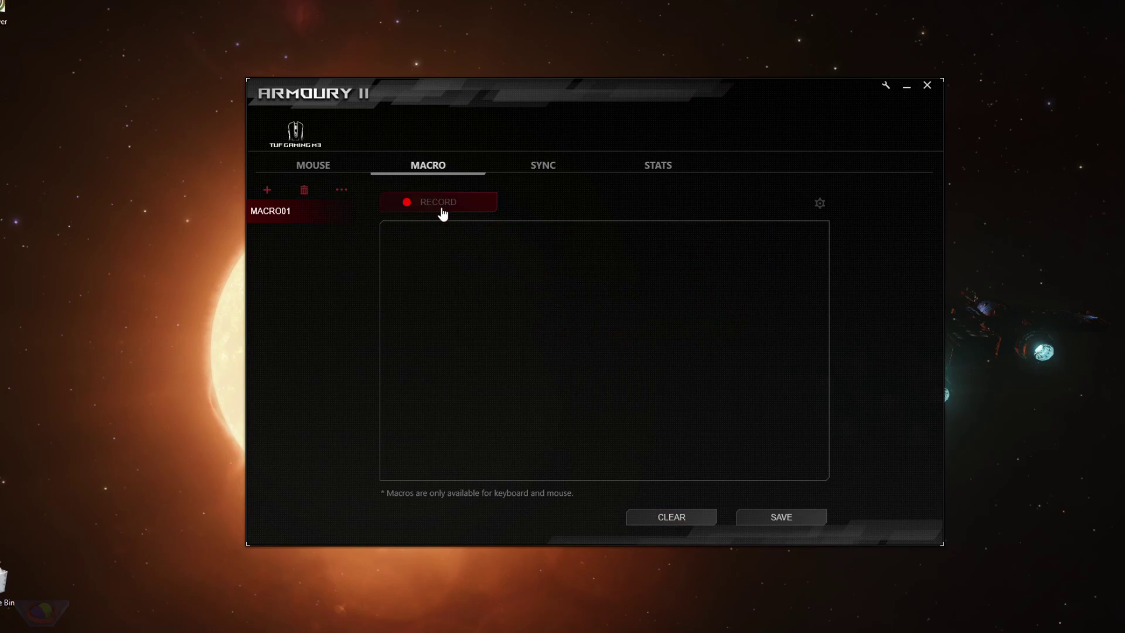
pyautogui.click(818, 204)
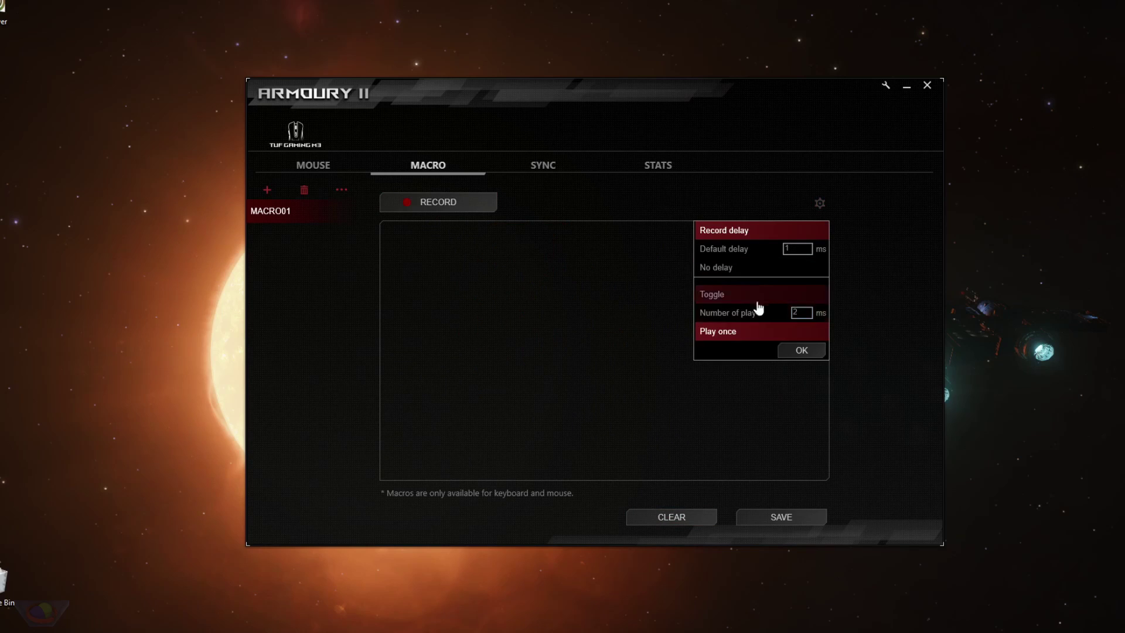
pyautogui.click(801, 351)
pyautogui.click(479, 203)
pyautogui.press('1')
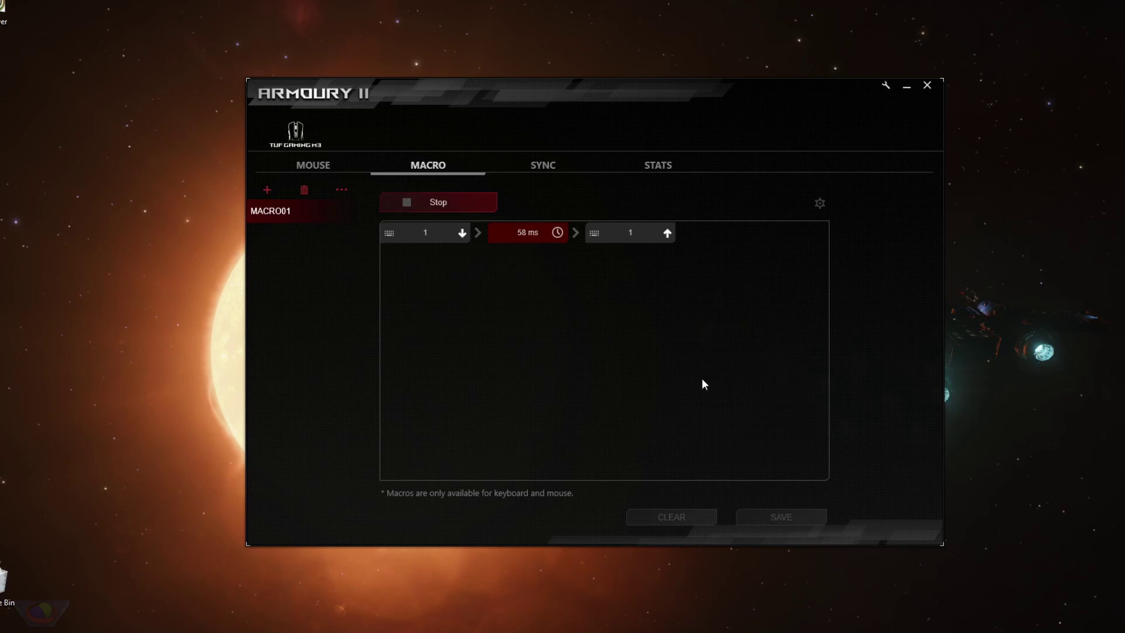
pyautogui.click(444, 208)
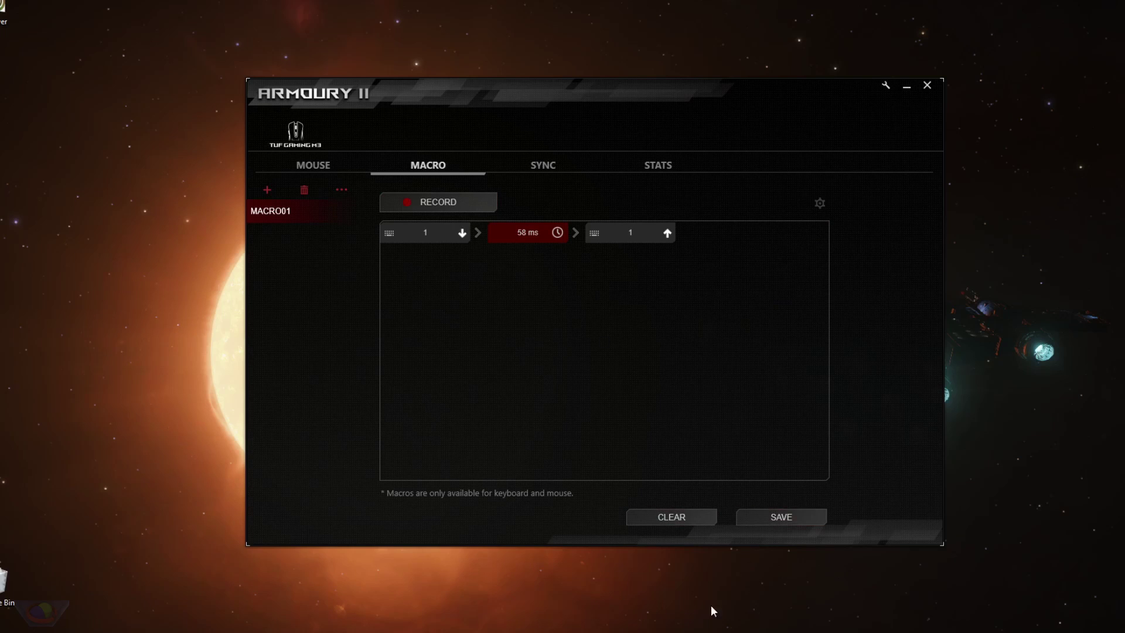
# Launch a blank Notepad from Start search, check the MOUSE tab, then bring Notepad forward.
pyautogui.press('super')
pyautogui.write('notepad')
pyautogui.press('Return')
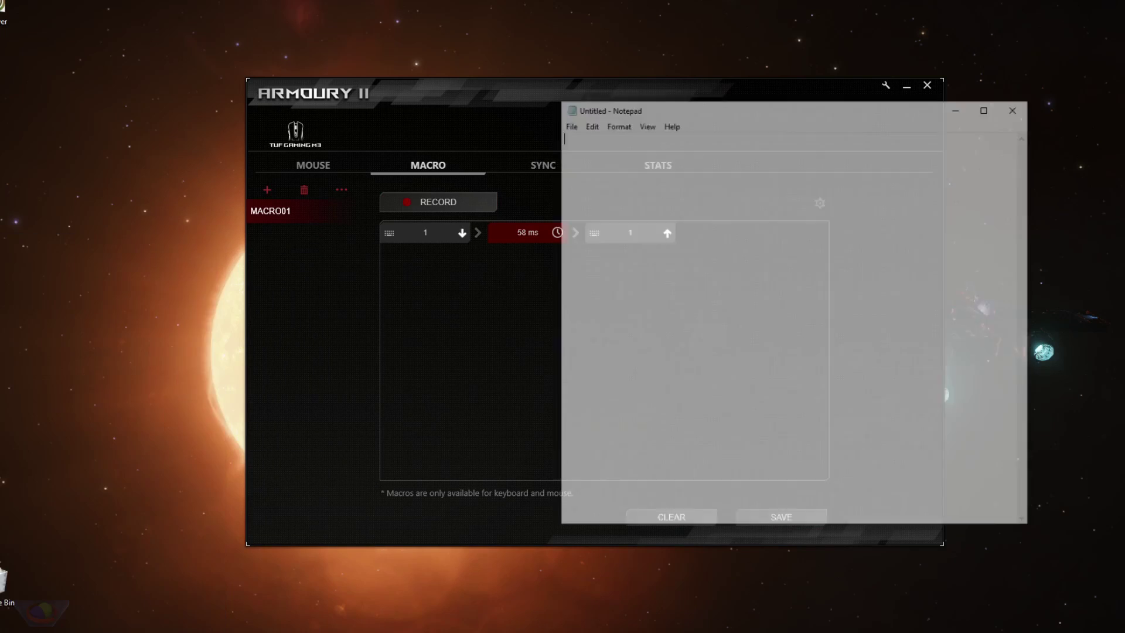
pyautogui.click(481, 124)
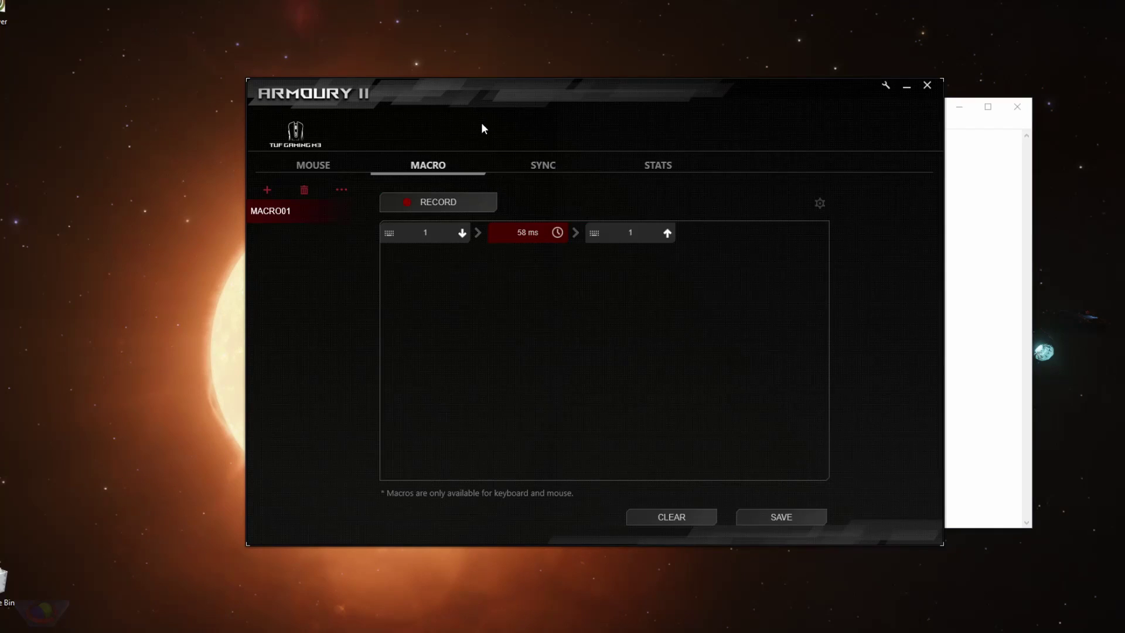
pyautogui.click(314, 165)
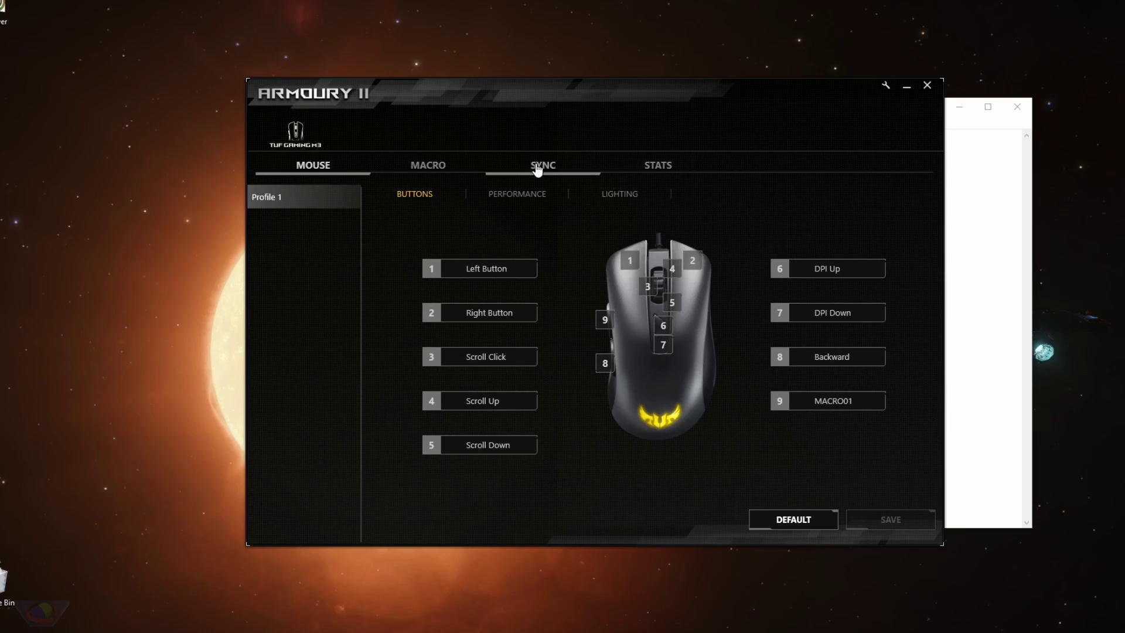
pyautogui.click(434, 166)
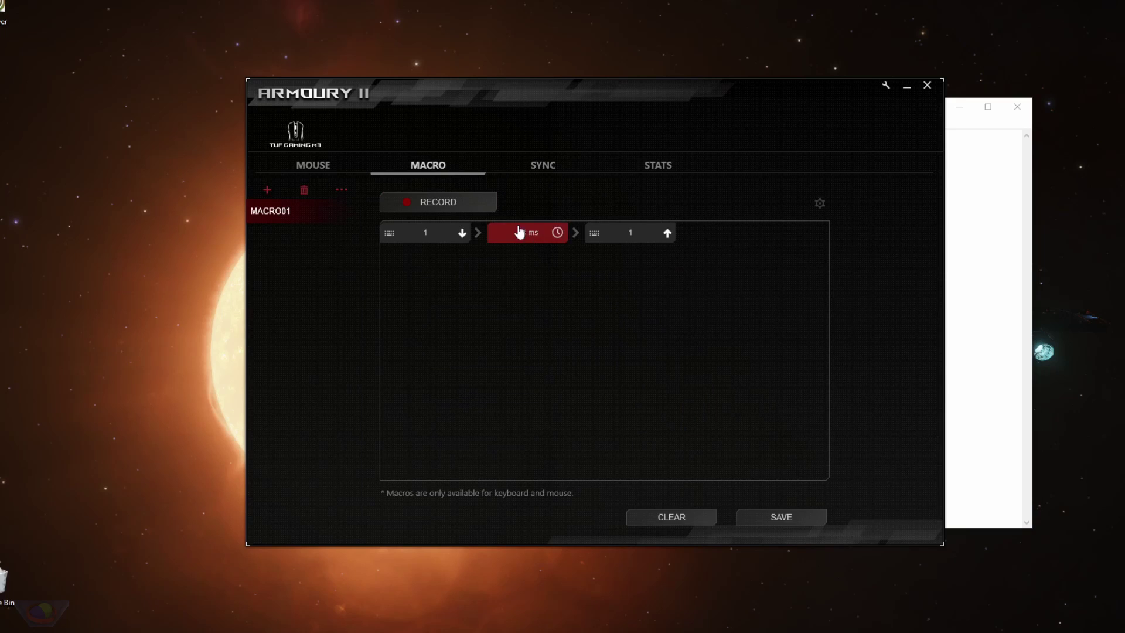
pyautogui.click(1004, 238)
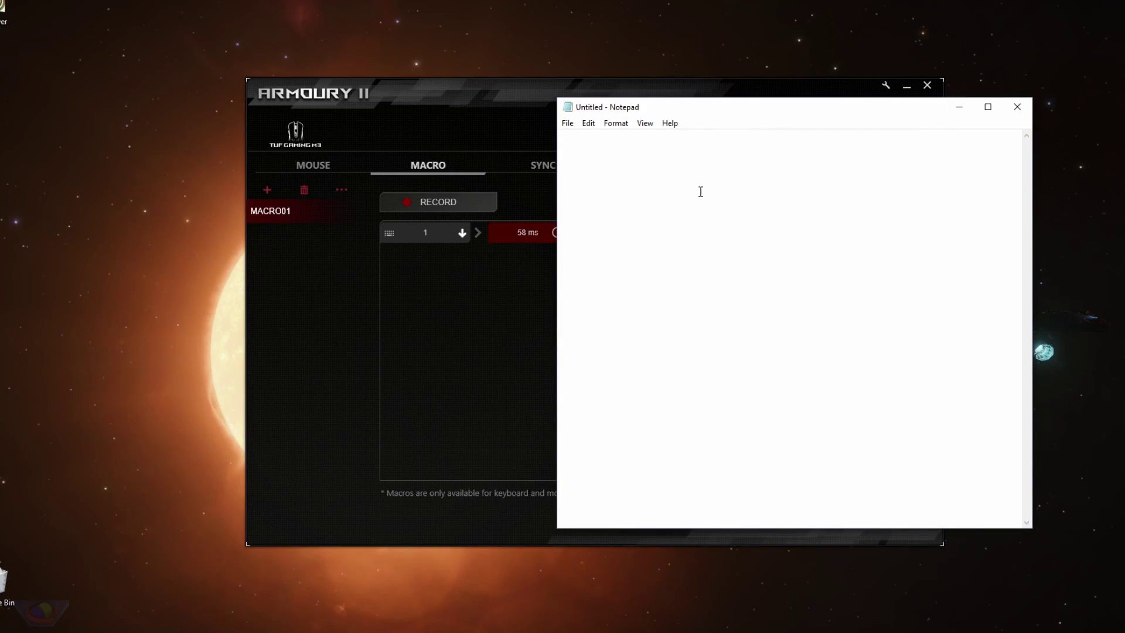
# Trigger MACRO01 in Notepad to fill it with long runs of 1s, then return to Armoury.
pyautogui.write('111111111111111111111111')
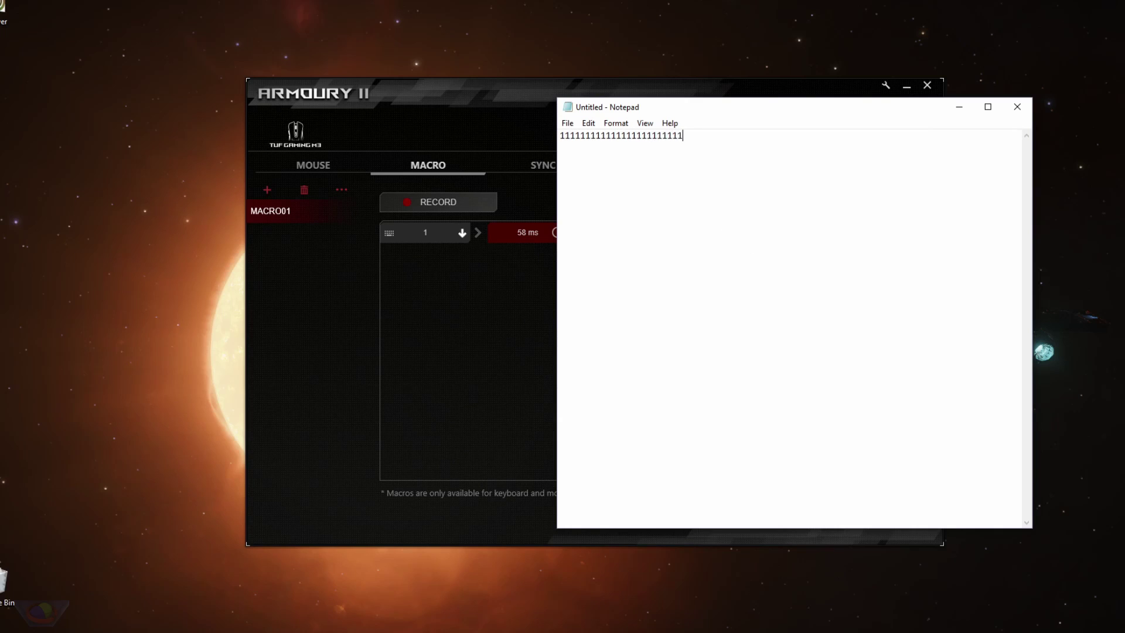
pyautogui.write('11111111111111111111111111111')
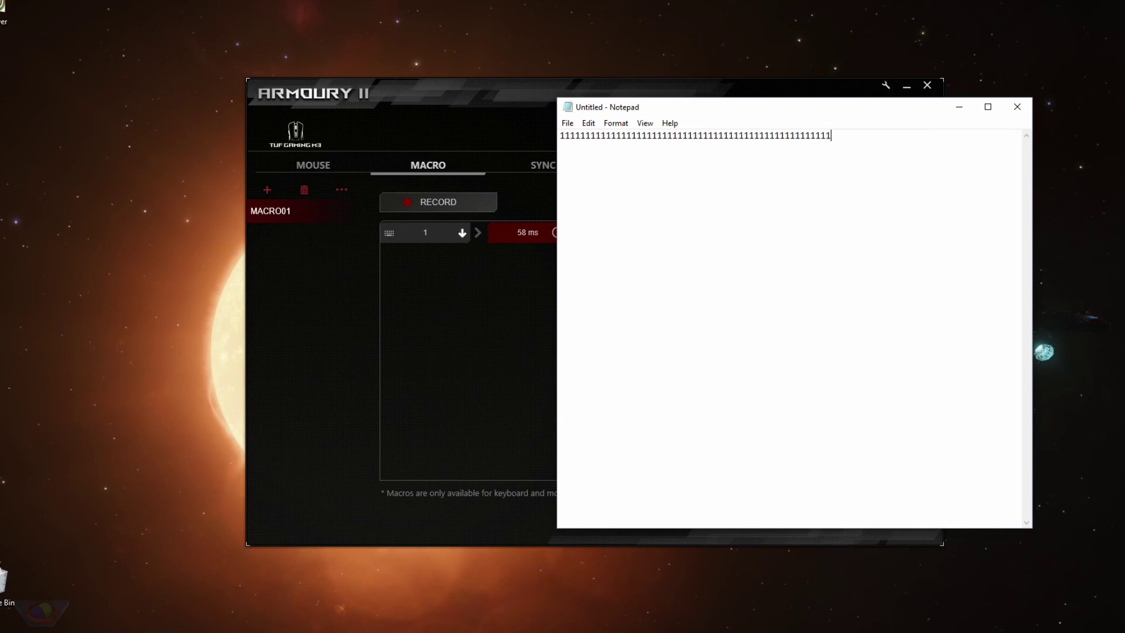
pyautogui.write('1111111111111111111111111111')
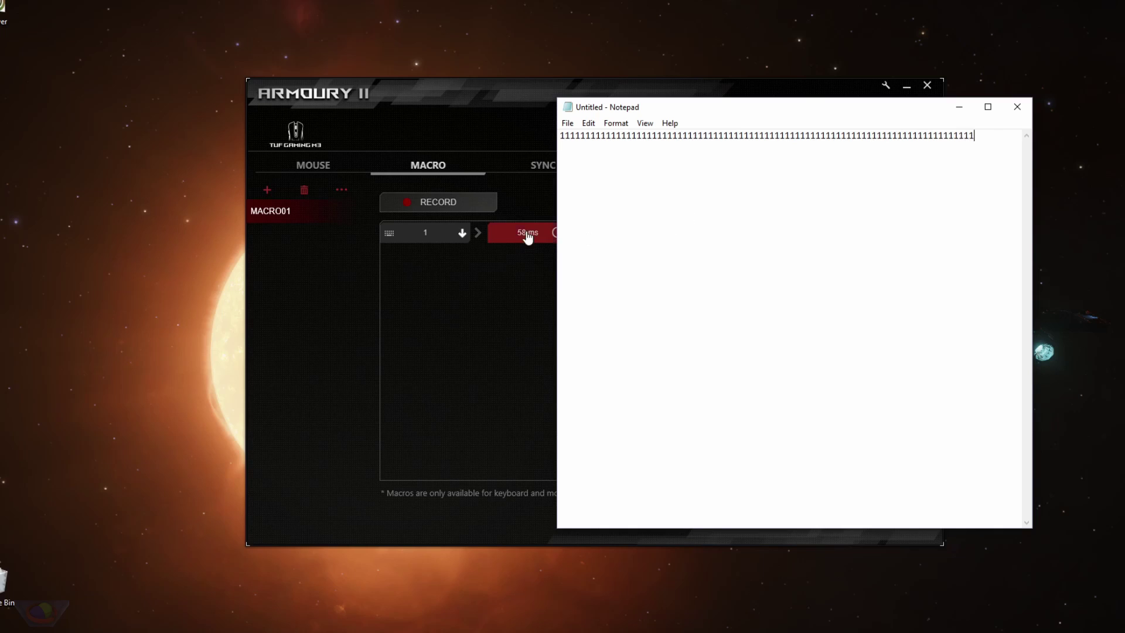
pyautogui.write('11111111111111111111111111111')
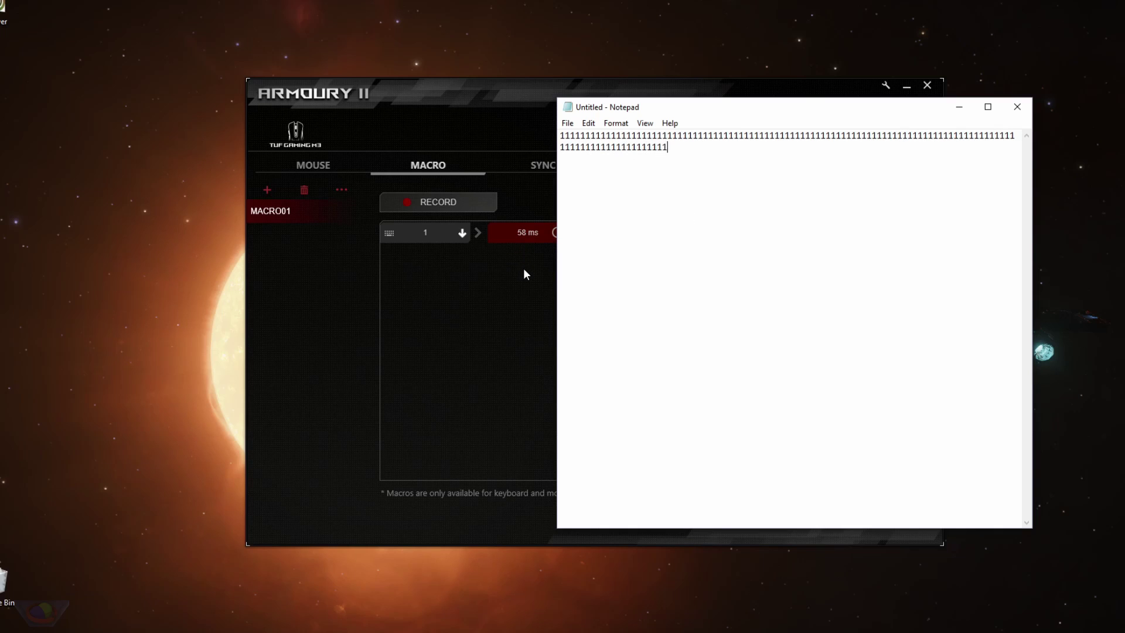
pyautogui.write('1111111')
pyautogui.click(595, 271)
pyautogui.hotkey('alt', 'Tab')
pyautogui.write('11111111')
# Re-record MACRO01 as one key 1 press with No delay and Toggle playback, then save it.
pyautogui.click(472, 309)
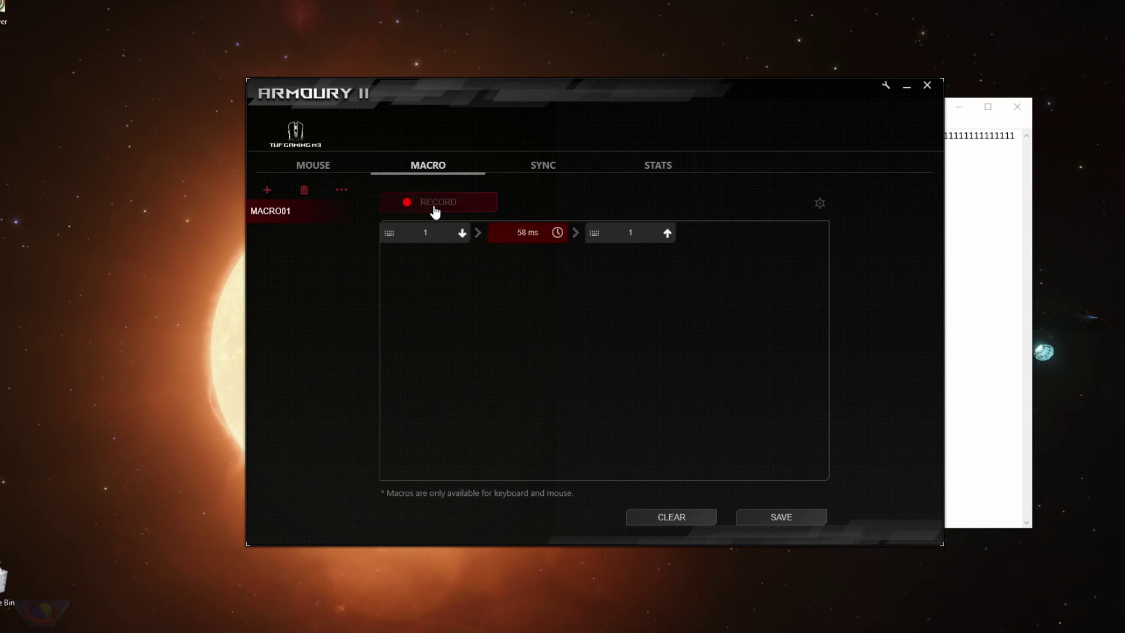
pyautogui.click(820, 203)
pyautogui.click(759, 268)
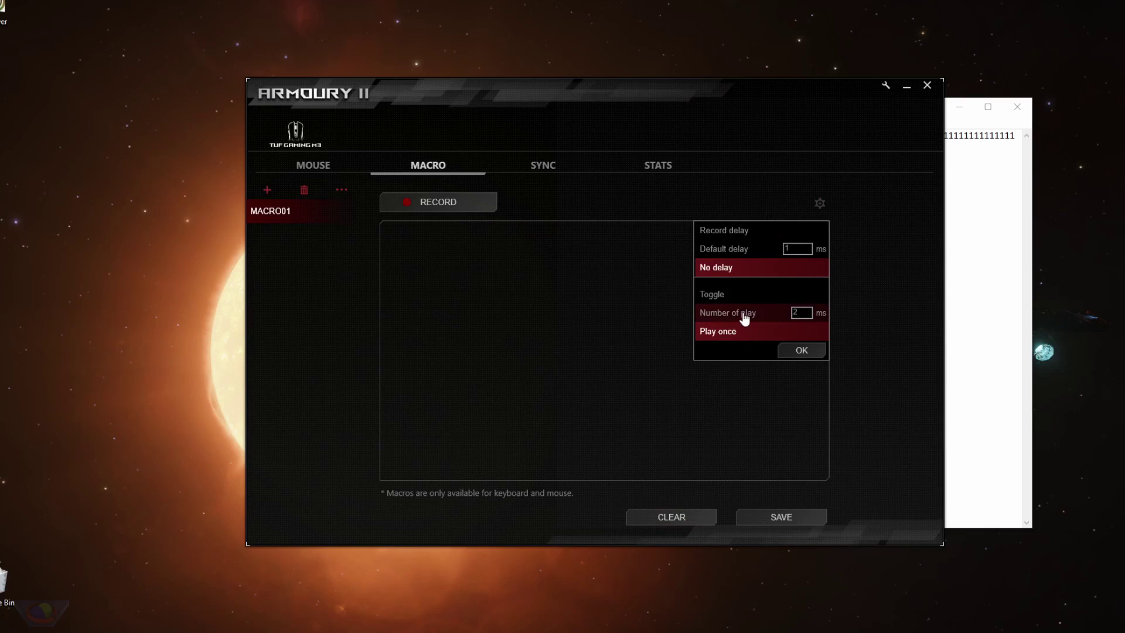
pyautogui.click(723, 309)
pyautogui.click(802, 350)
pyautogui.click(437, 202)
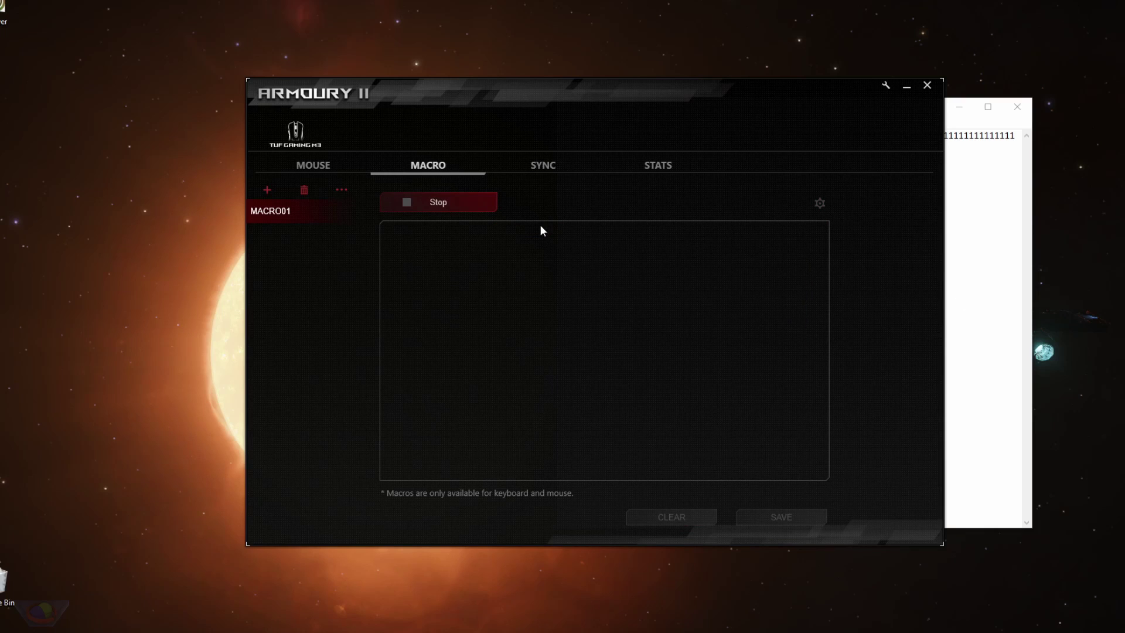
pyautogui.press('1')
pyautogui.click(463, 211)
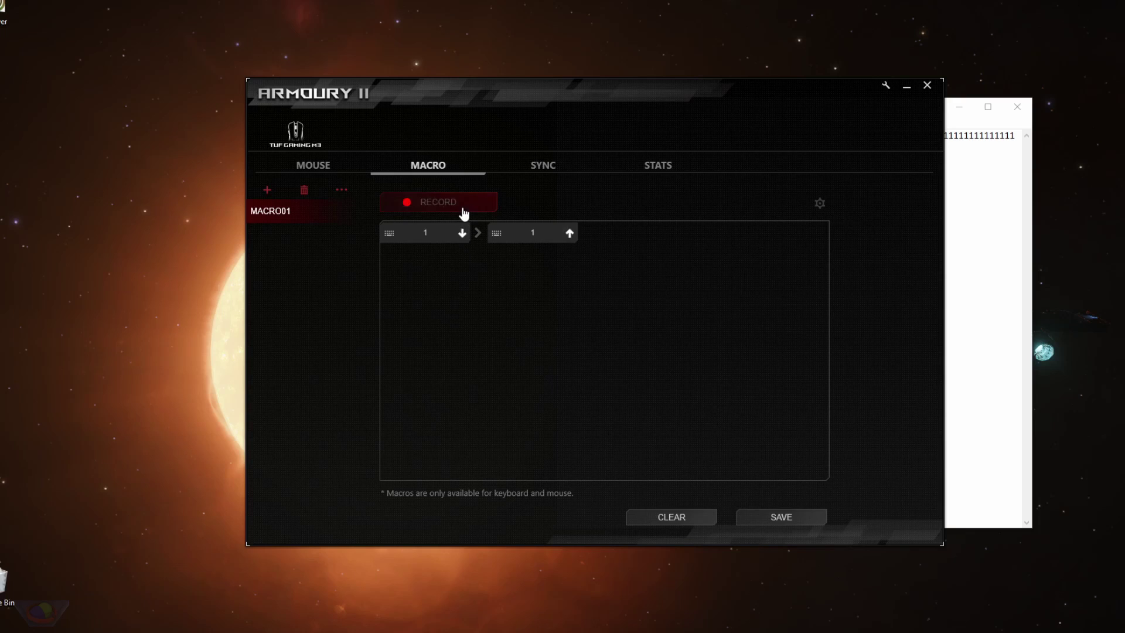
pyautogui.click(801, 516)
# Test the saved macro in Notepad with a long run of 1s, then open the Sync page.
pyautogui.click(996, 208)
pyautogui.write('1111111111111111111111111111111111111111111111111111111111111111111111')
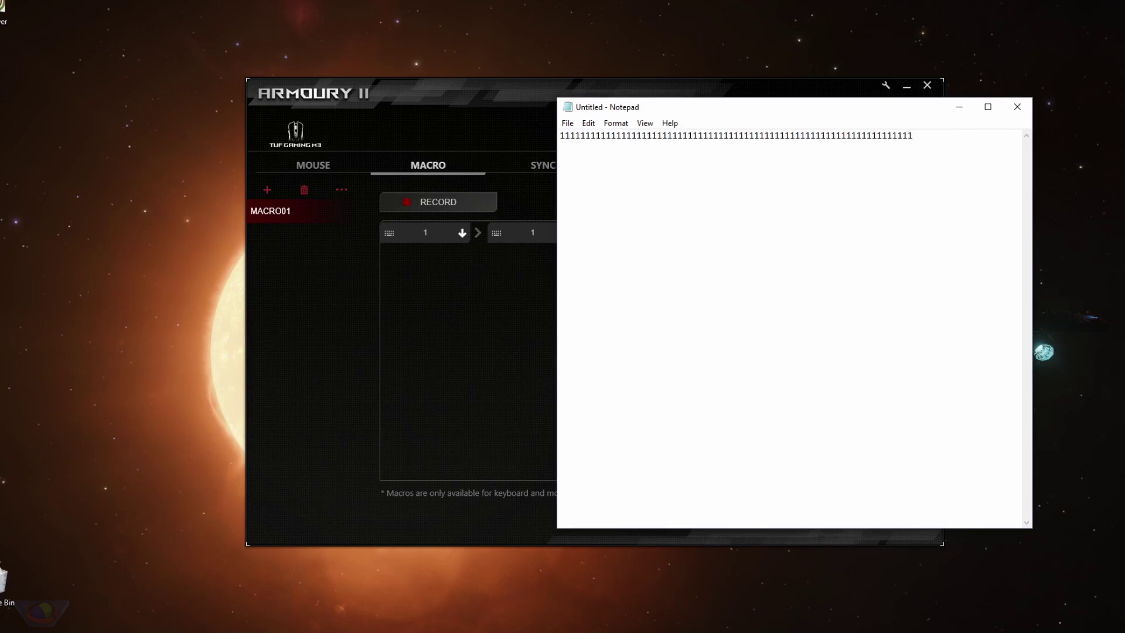
pyautogui.write('1111111111111111111111111111111111111111111111111111111111111111111111111111111111111111111111111111111111111111111111111111111111111111111111111111111111111111111111111111111111111111111111111111111111111111111111111111111111111111111111111111111111111111111111111111111111111111111111111111111')
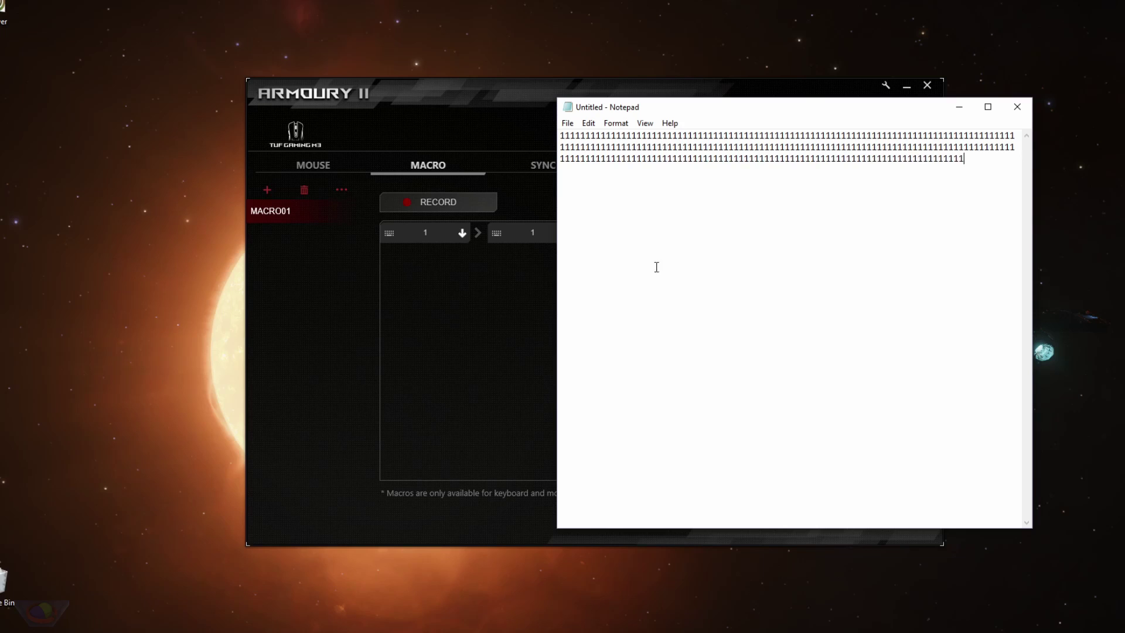
pyautogui.write('111111111111111111111111111111111111111111111111111111111111111111111111111111111111111111111111111111111111111111111111111111111111111111111111111111111111111111111111111111111111111111111111111111111111111111111111')
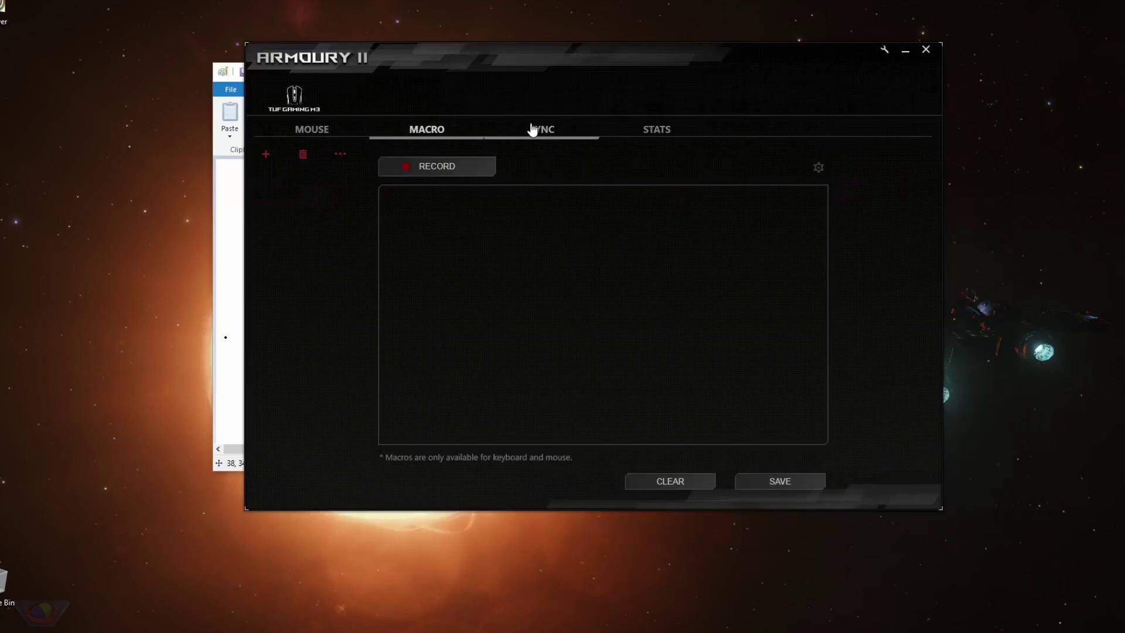
pyautogui.click(533, 129)
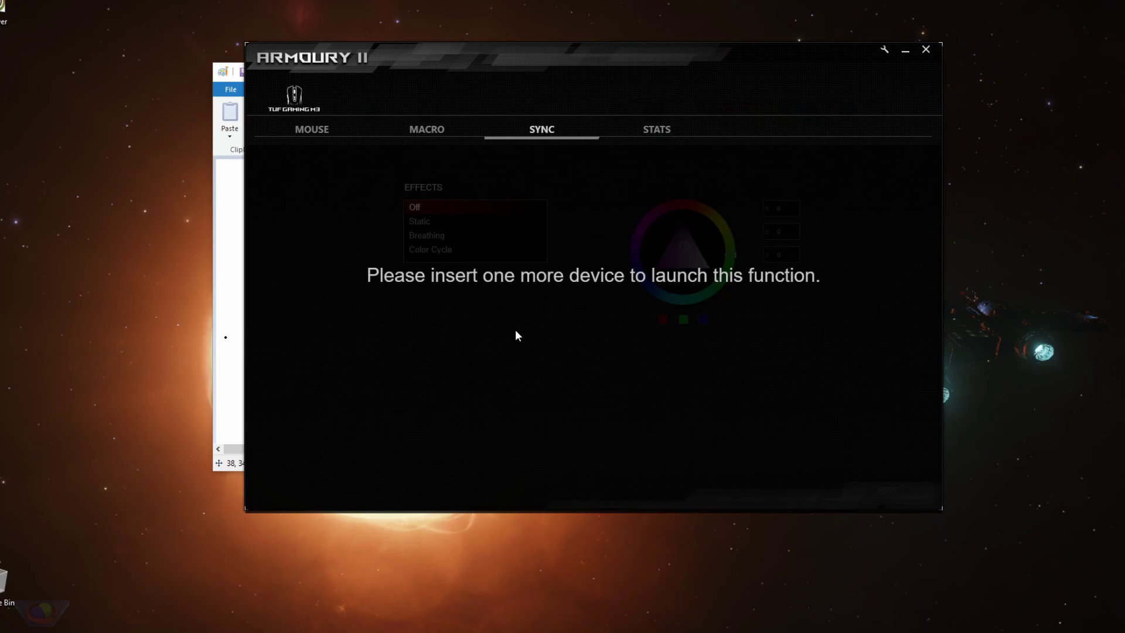
# Open the TUF Gaming M3 Stats page, showing clicks, distance and APM at 0.
pyautogui.click(634, 135)
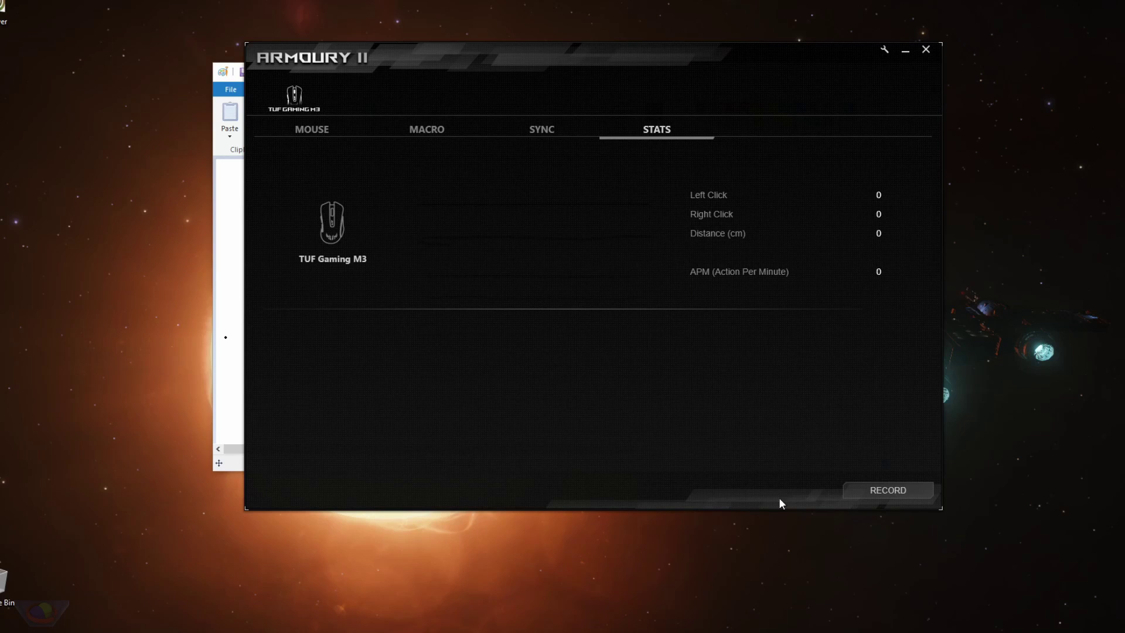
# Start stats recording, nudge the Armoury window lower, and move to the Macro page.
pyautogui.click(888, 496)
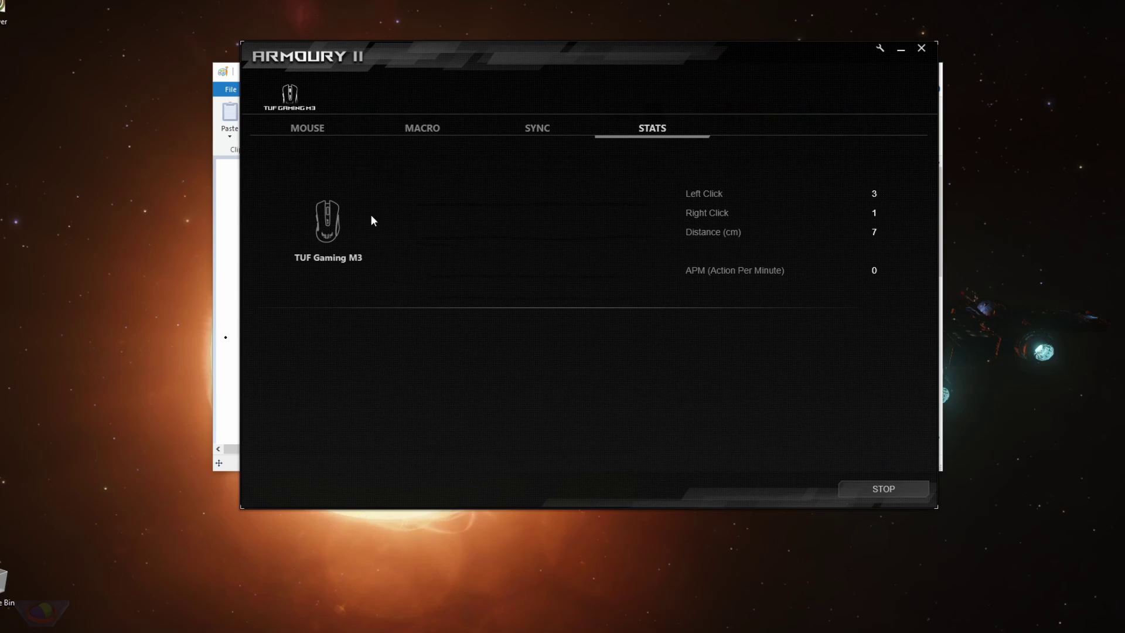
pyautogui.moveTo(673, 325); pyautogui.dragTo(673, 342)
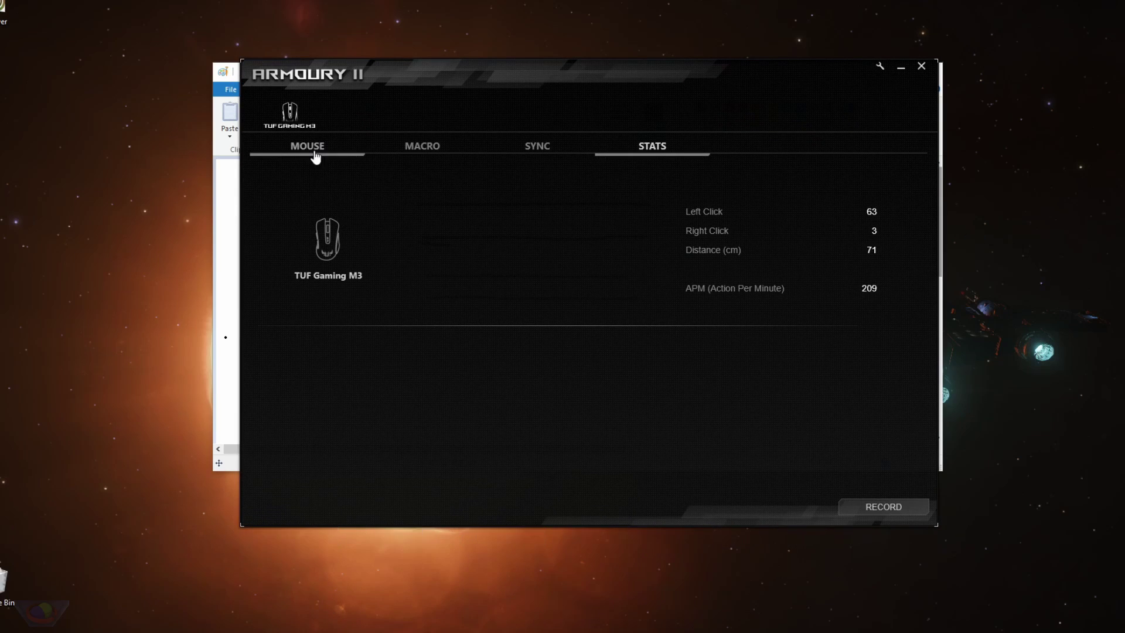
pyautogui.click(316, 154)
# Stop stats logging and return to Stats: 63 left clicks, 3 right clicks, 71 cm, 209 APM.
pyautogui.click(447, 153)
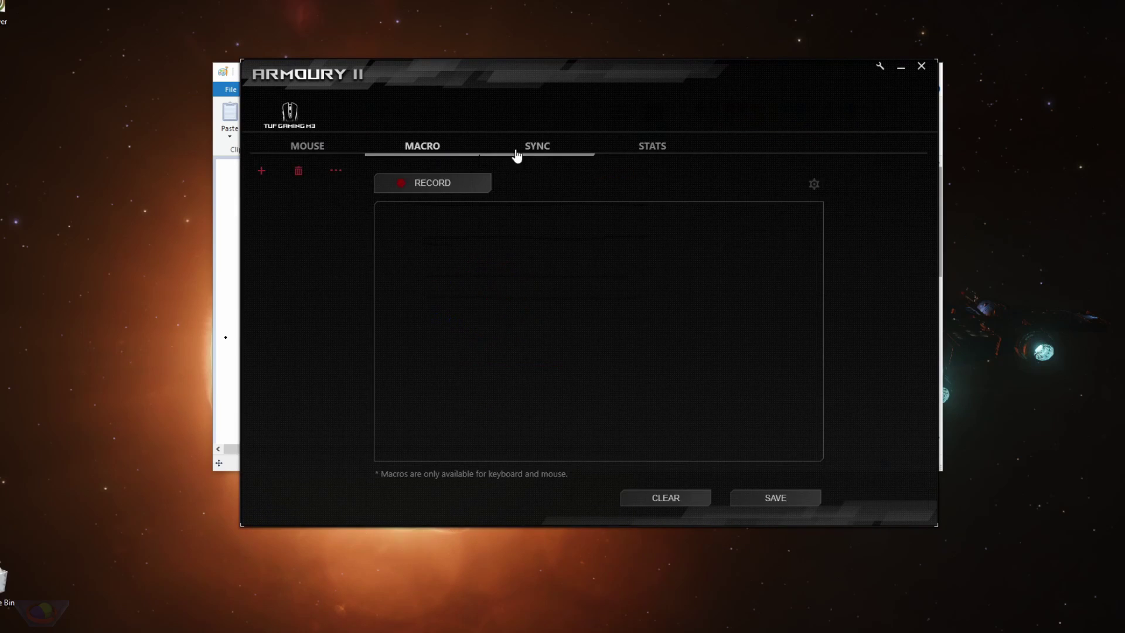
pyautogui.click(519, 153)
pyautogui.click(646, 152)
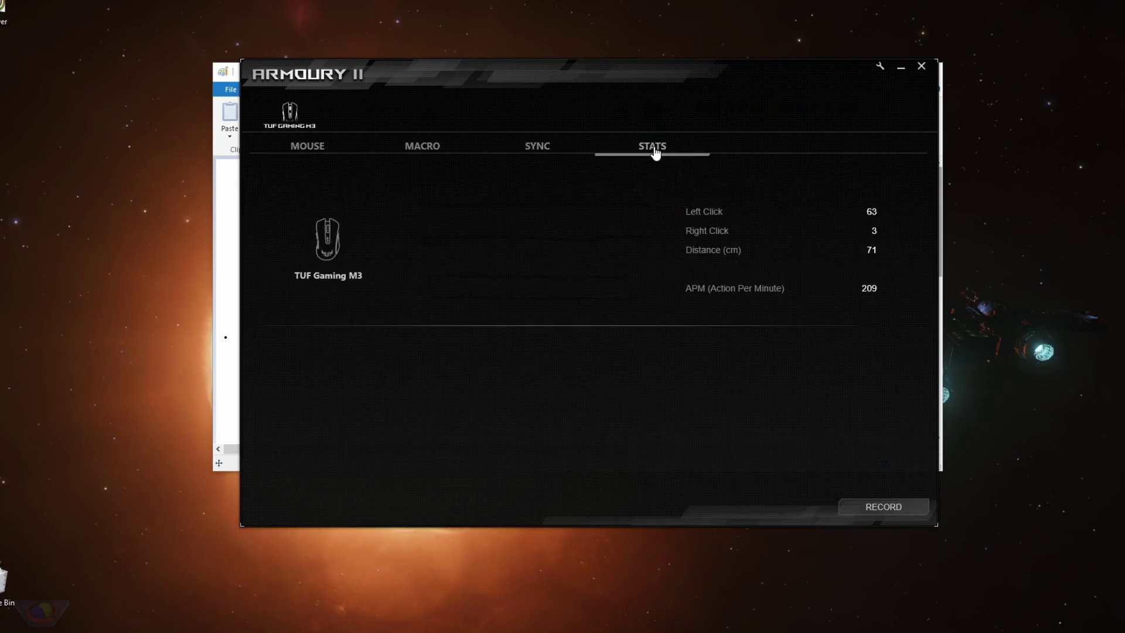
pyautogui.click(441, 151)
pyautogui.click(554, 152)
pyautogui.click(319, 149)
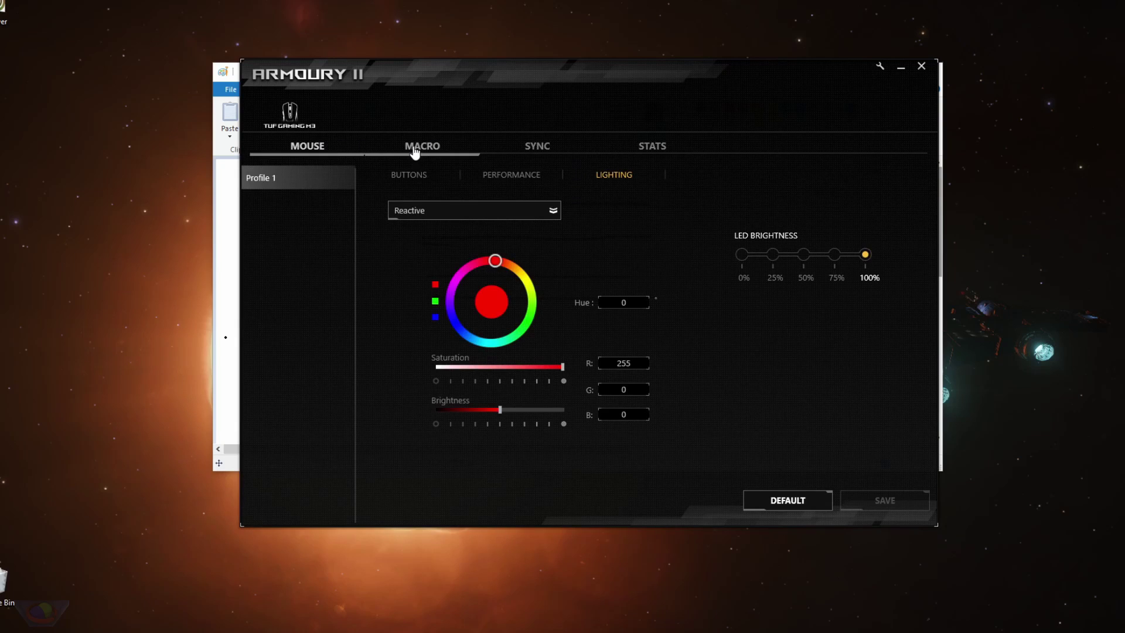
pyautogui.click(446, 150)
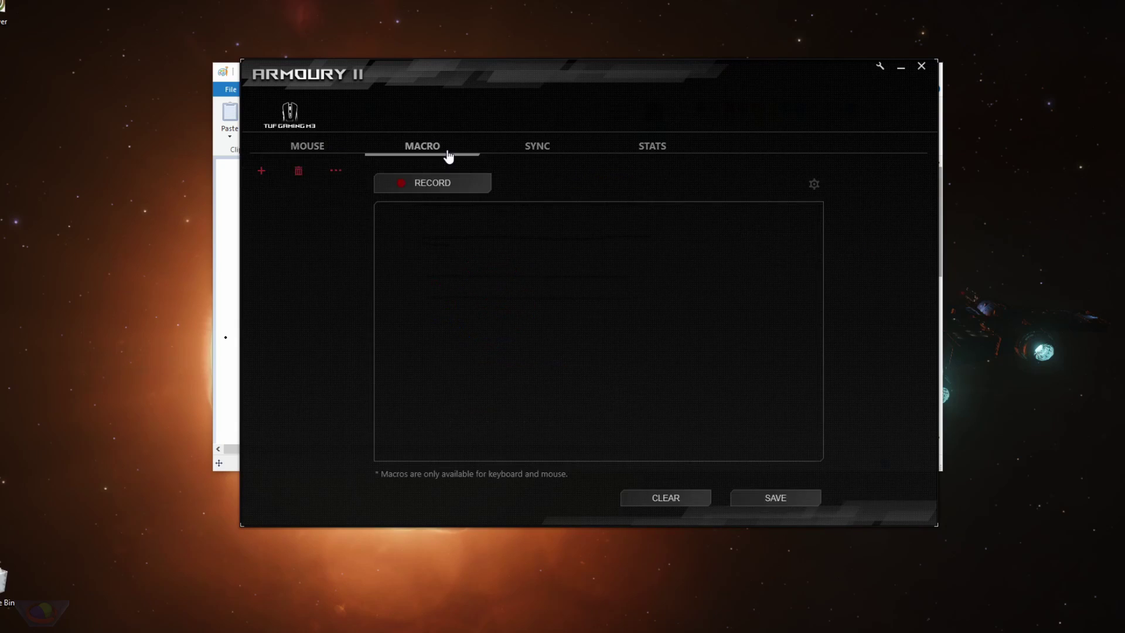
pyautogui.click(630, 155)
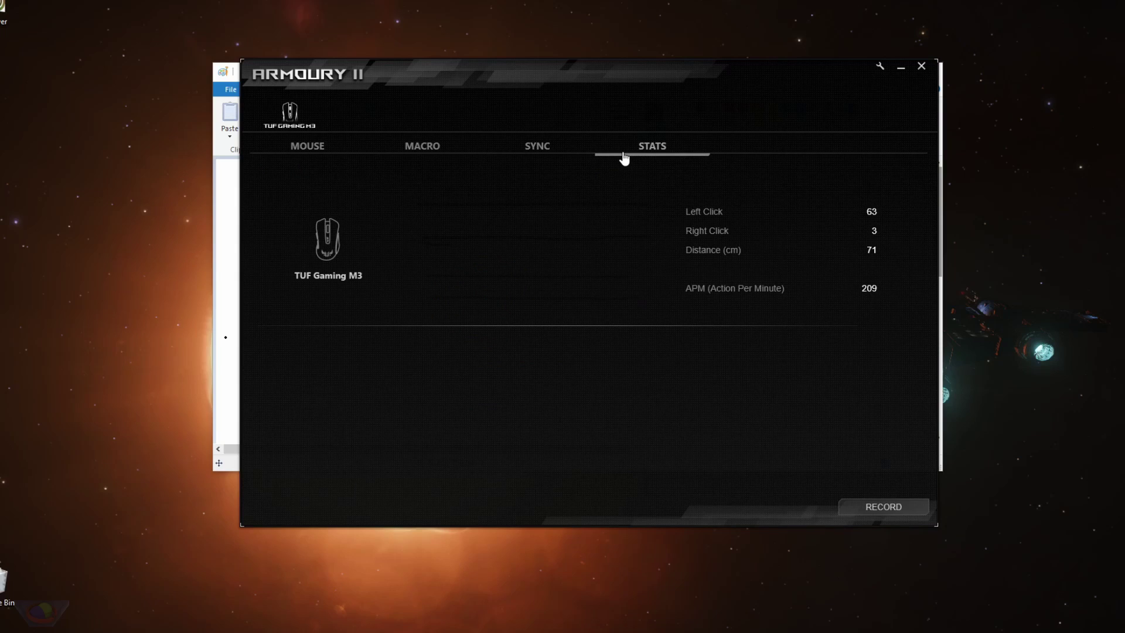